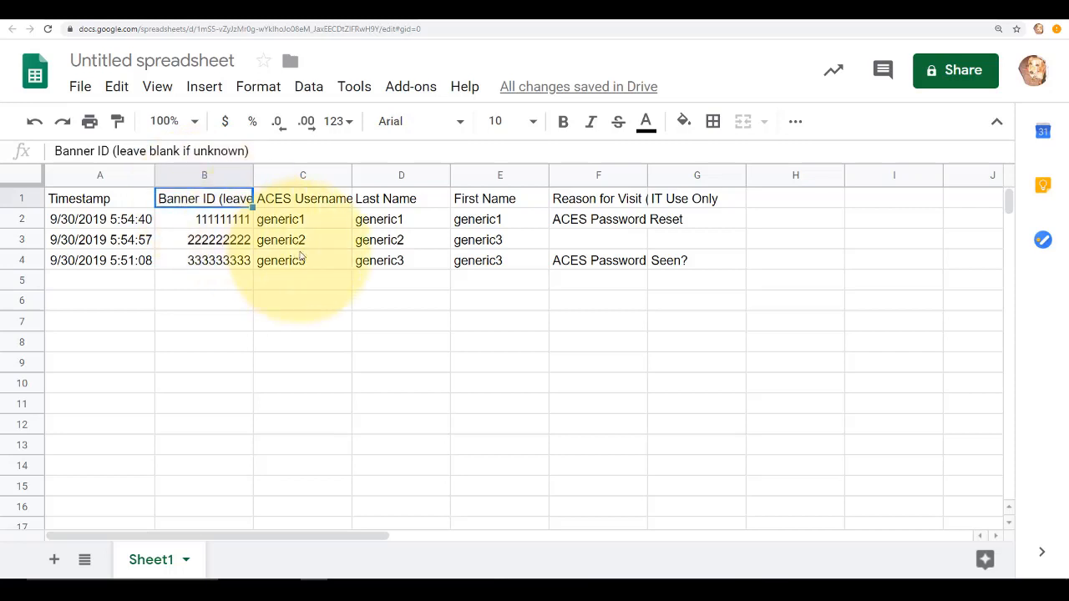
Copy range B1:E4 holding the three students' Banner IDs, usernames and names
{"action": "key", "text": "shift+Down"}
{"action": "key", "text": "shift+Down"}
{"action": "key", "text": "shift+Down"}
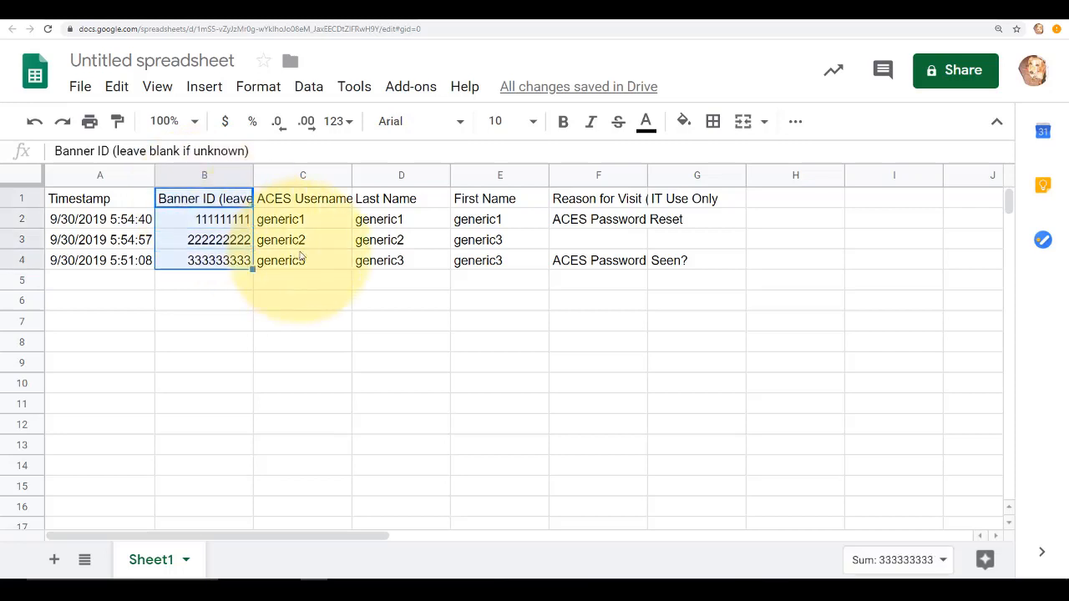
{"action": "key", "text": "shift+Right"}
{"action": "key", "text": "shift+Right"}
{"action": "key", "text": "shift+Right"}
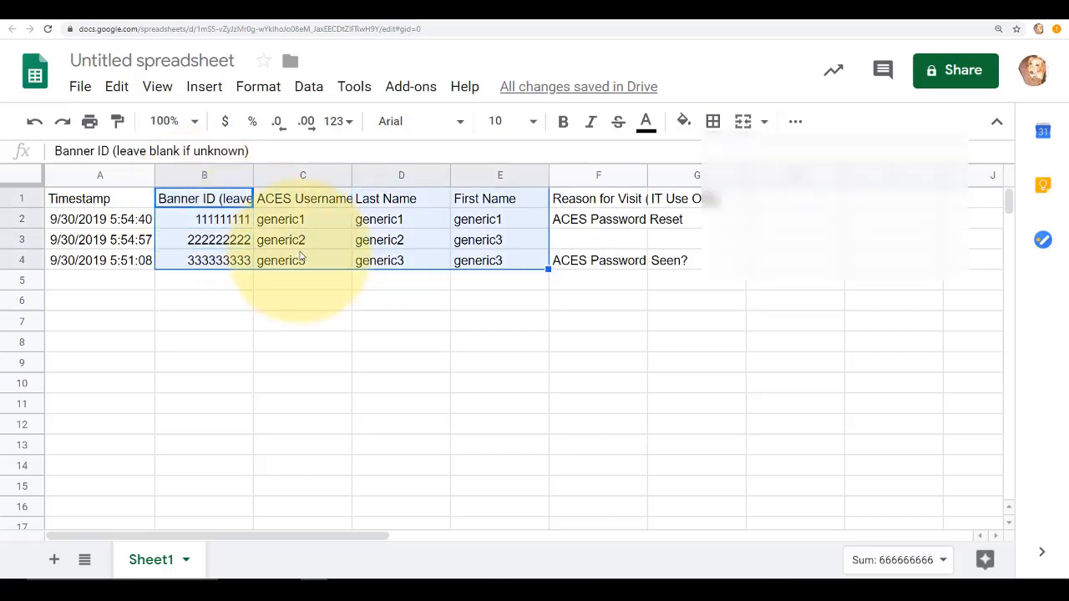
{"action": "key", "text": "ctrl+c"}
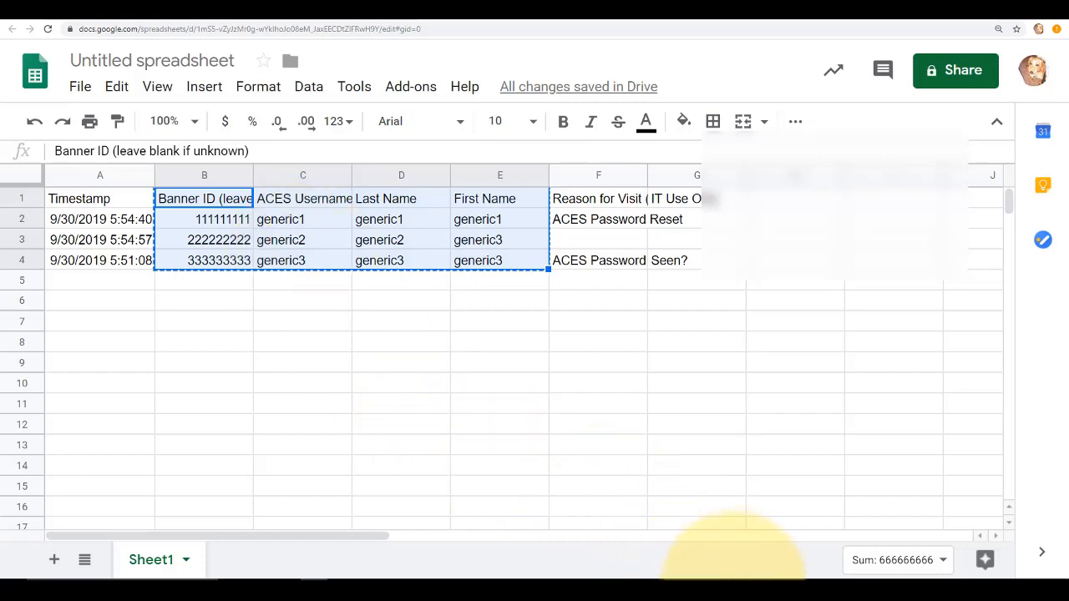
{"action": "left_click", "coordinate": [723, 585]}
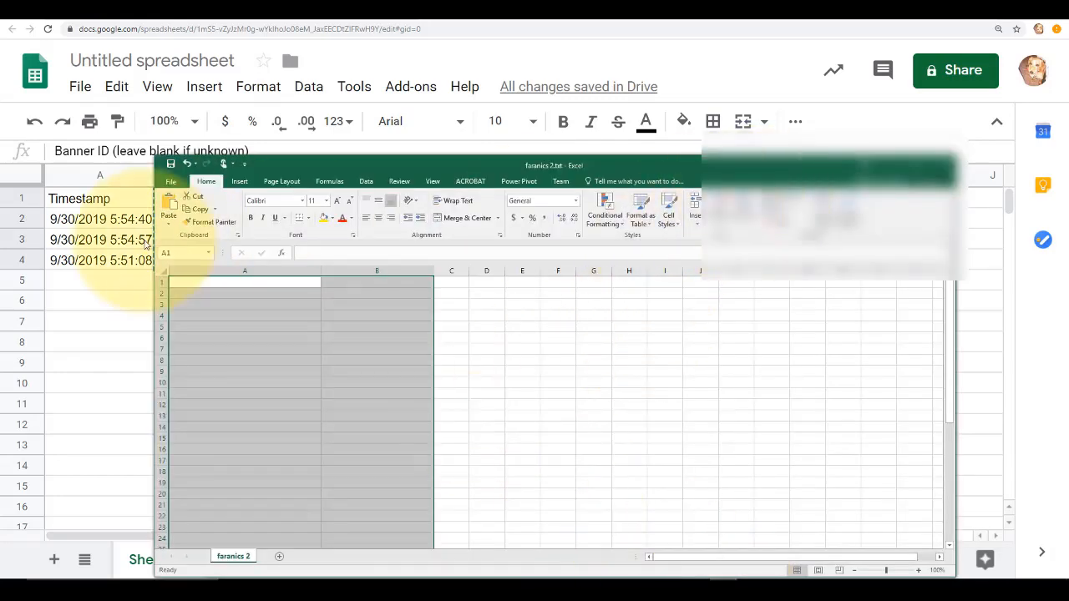
Paste the student data at A1 of faranics 2 and delete the header row
{"action": "left_click", "coordinate": [231, 287]}
{"action": "key", "text": "ctrl+v"}
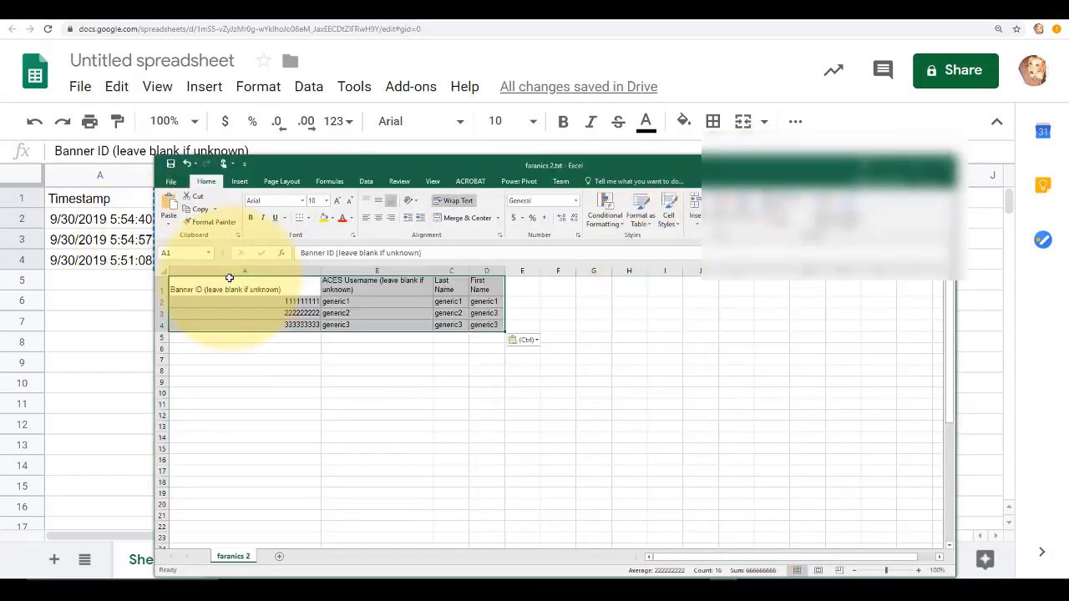
{"action": "left_click", "coordinate": [919, 165]}
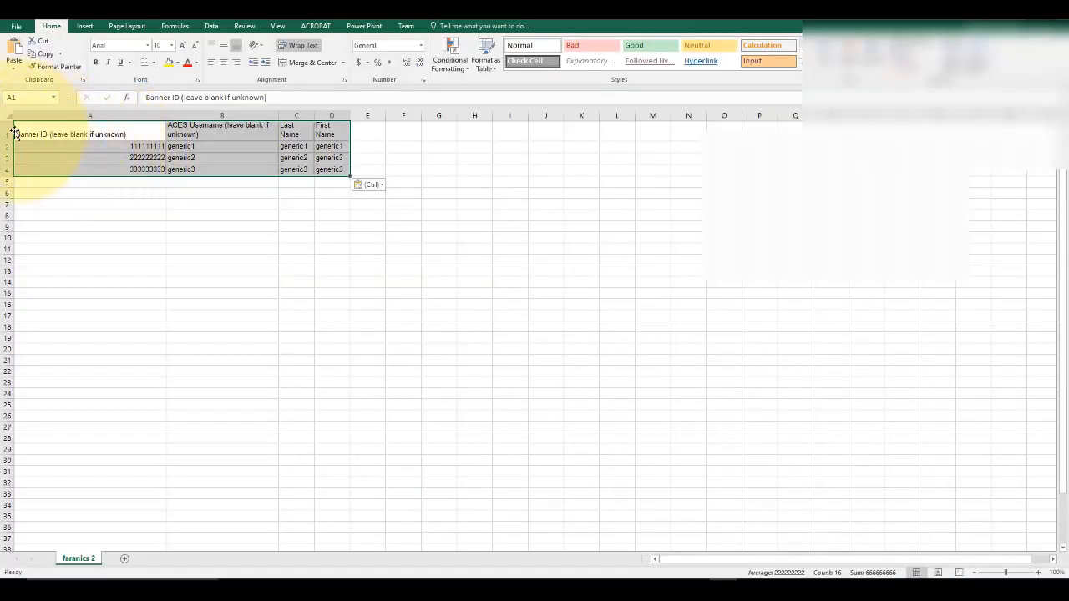
{"action": "left_click", "coordinate": [13, 131]}
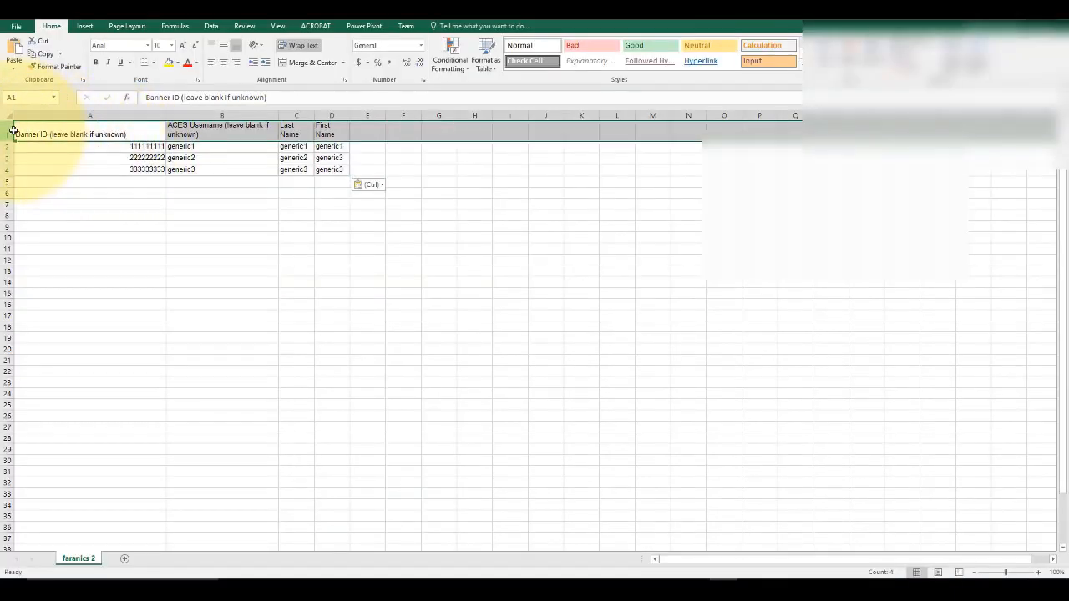
{"action": "right_click", "coordinate": [13, 132]}
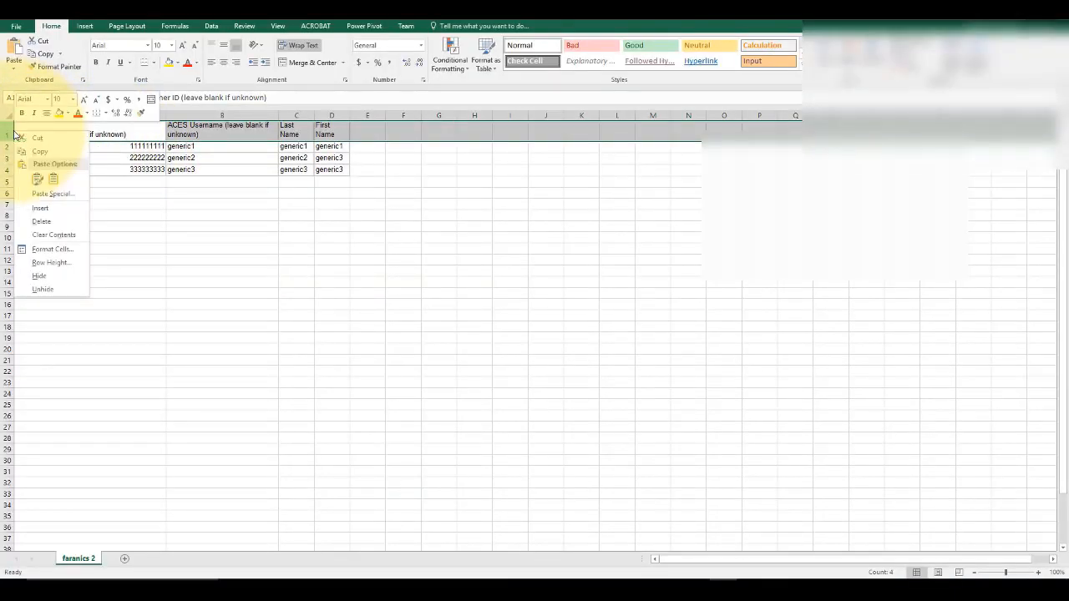
{"action": "left_click", "coordinate": [42, 221]}
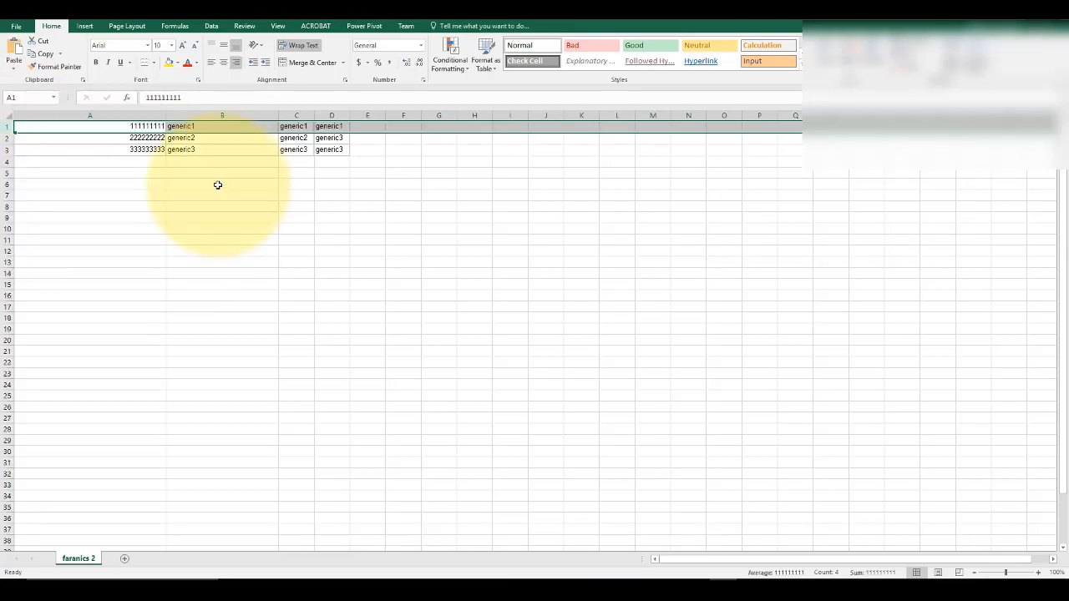
Delete the ACES Username column (column B)
{"action": "left_click", "coordinate": [191, 114]}
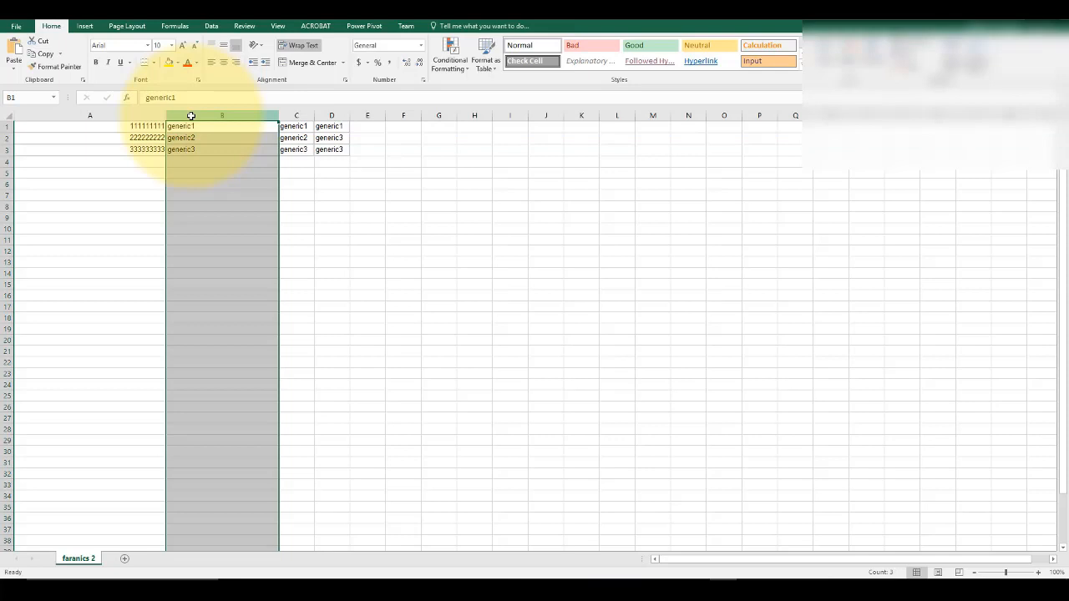
{"action": "right_click", "coordinate": [191, 115]}
{"action": "left_click", "coordinate": [223, 212]}
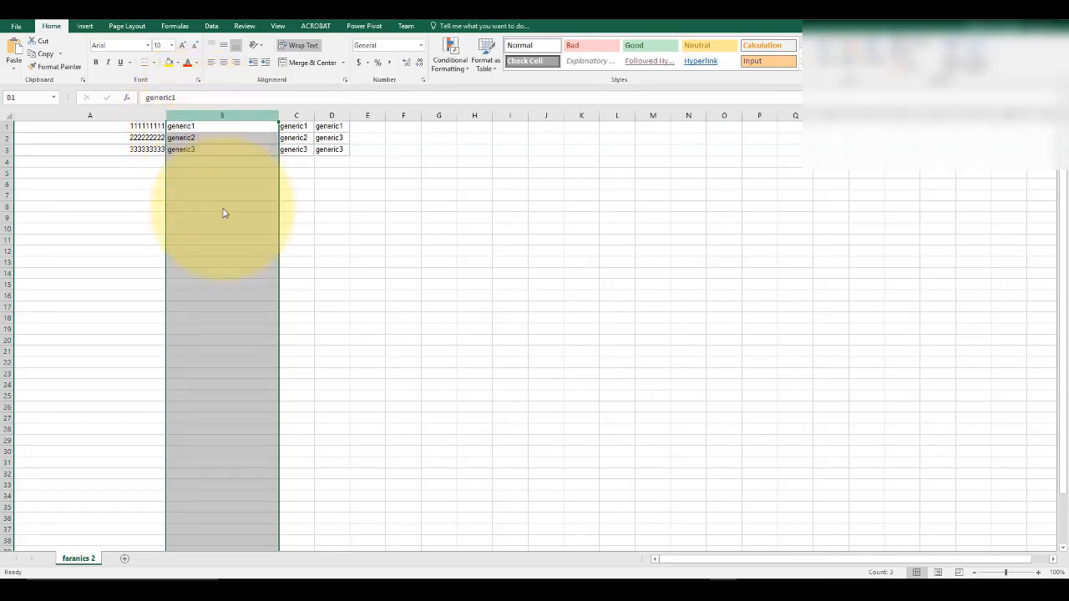
{"action": "left_click", "coordinate": [244, 210]}
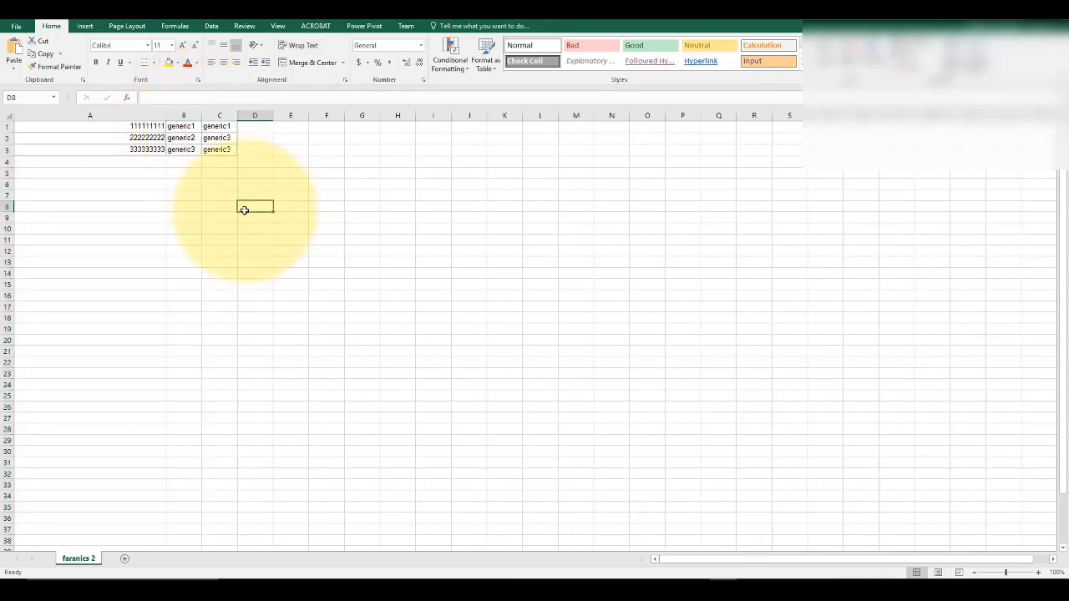
Save the sheet as faranics 2.csv in CSV (Comma delimited) format, keeping that format
{"action": "left_click", "coordinate": [17, 25]}
{"action": "left_click", "coordinate": [29, 136]}
{"action": "left_click", "coordinate": [878, 540]}
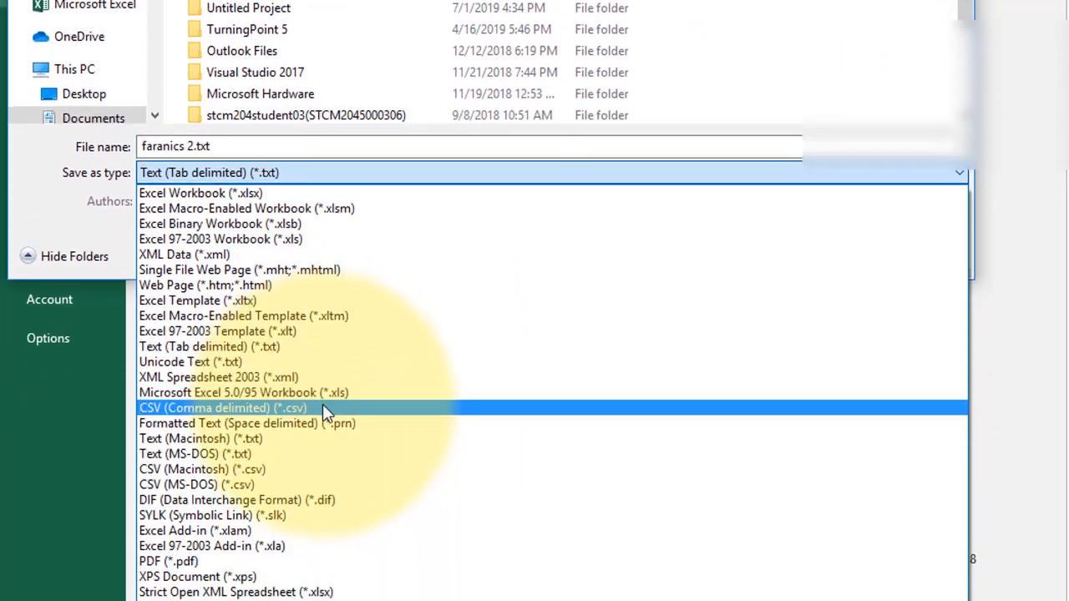
{"action": "left_click", "coordinate": [324, 409]}
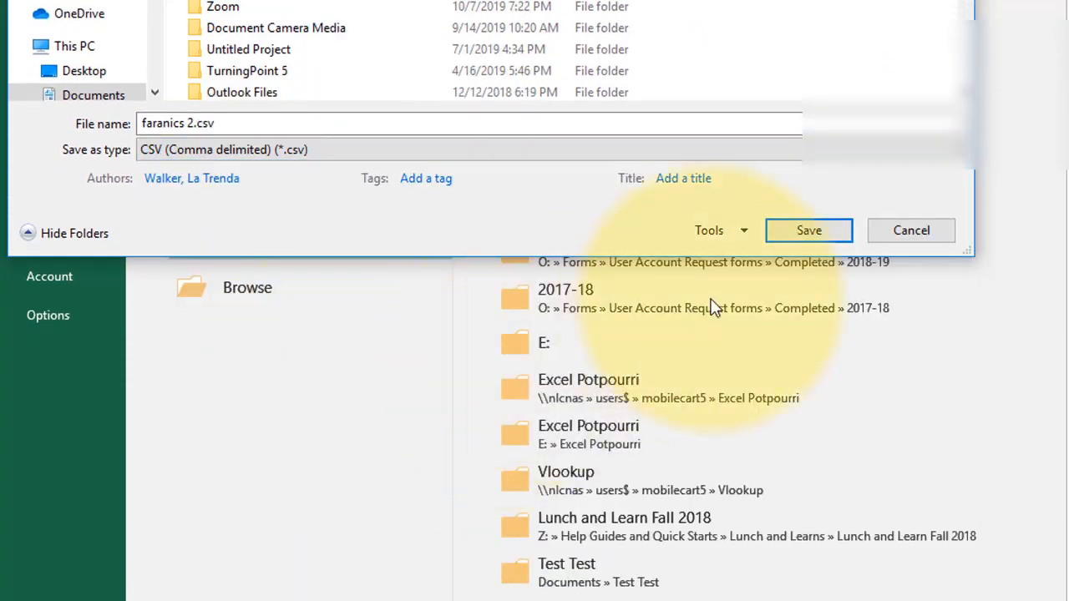
{"action": "left_click", "coordinate": [807, 236]}
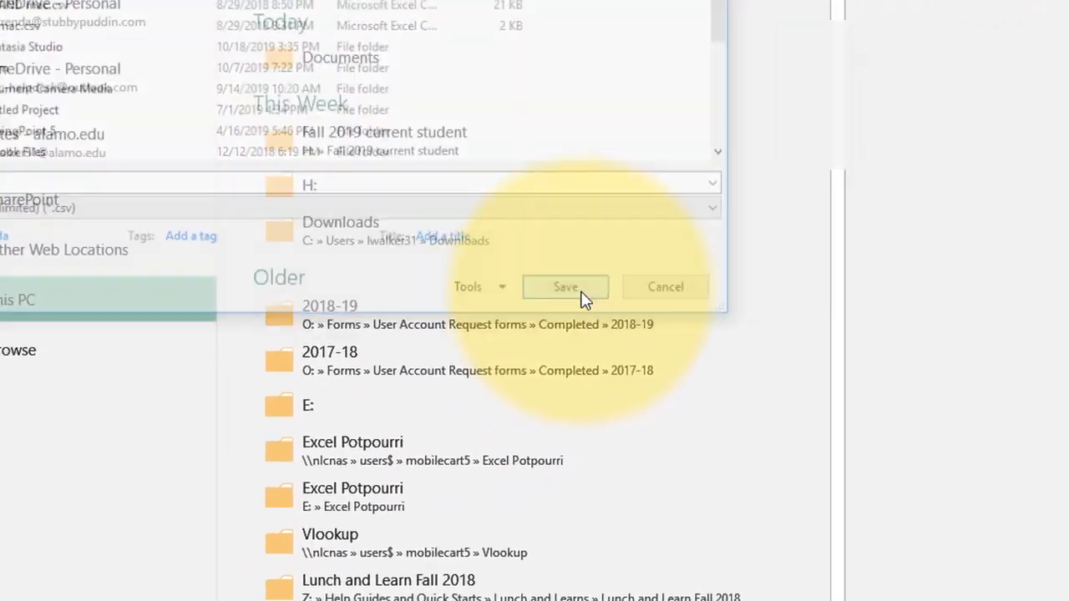
{"action": "left_click", "coordinate": [660, 391]}
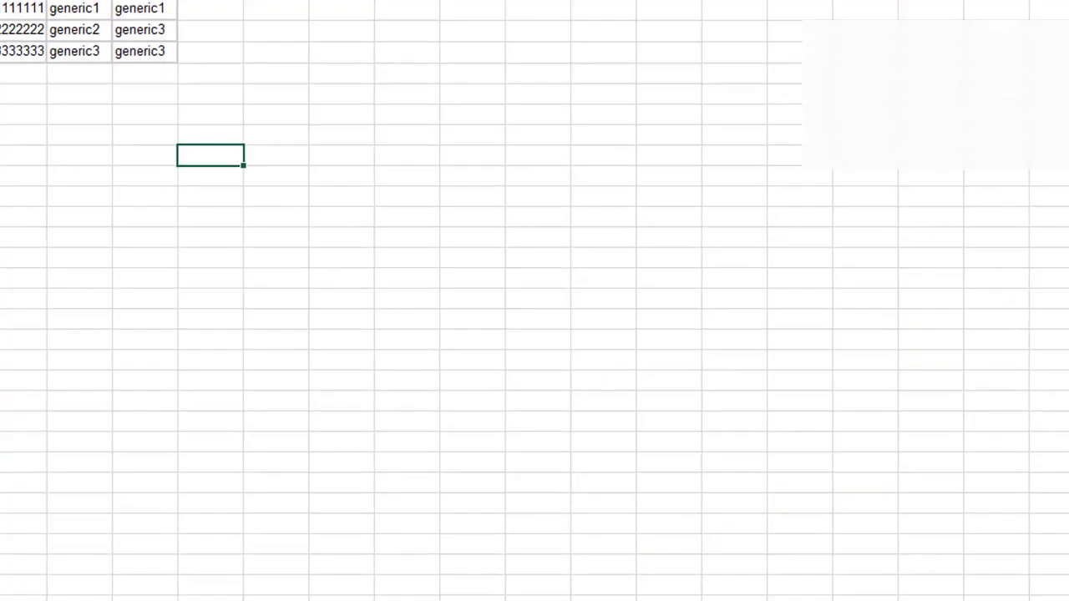
Launch Stop Watch Admin Station via a 'stat' search and log into Student Commons 204 Open Lab
{"action": "left_click", "coordinate": [398, 591]}
{"action": "type", "text": "stat"}
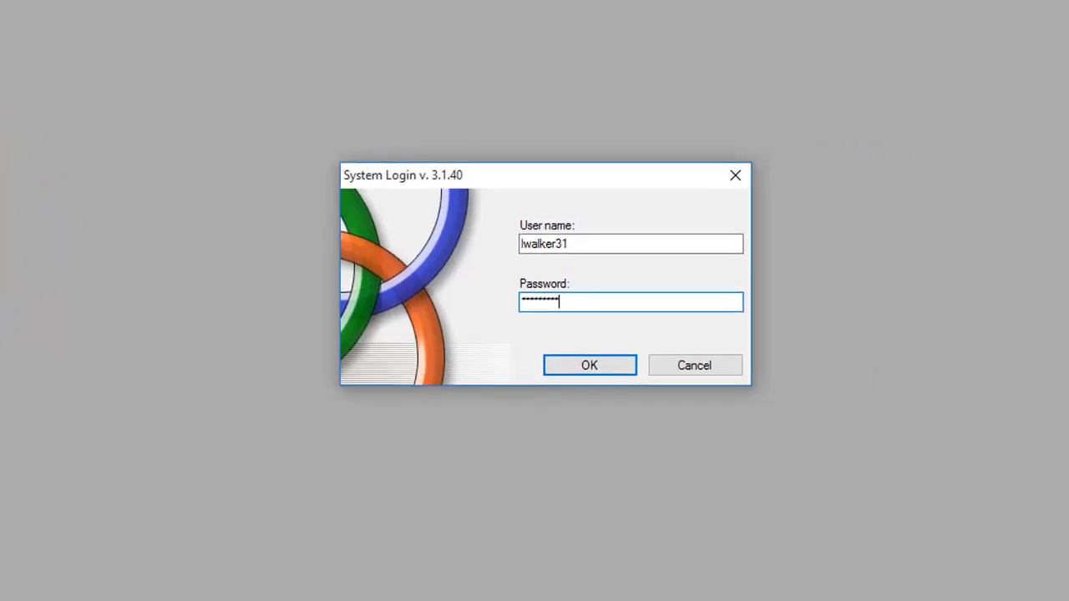
{"action": "key", "text": "Return"}
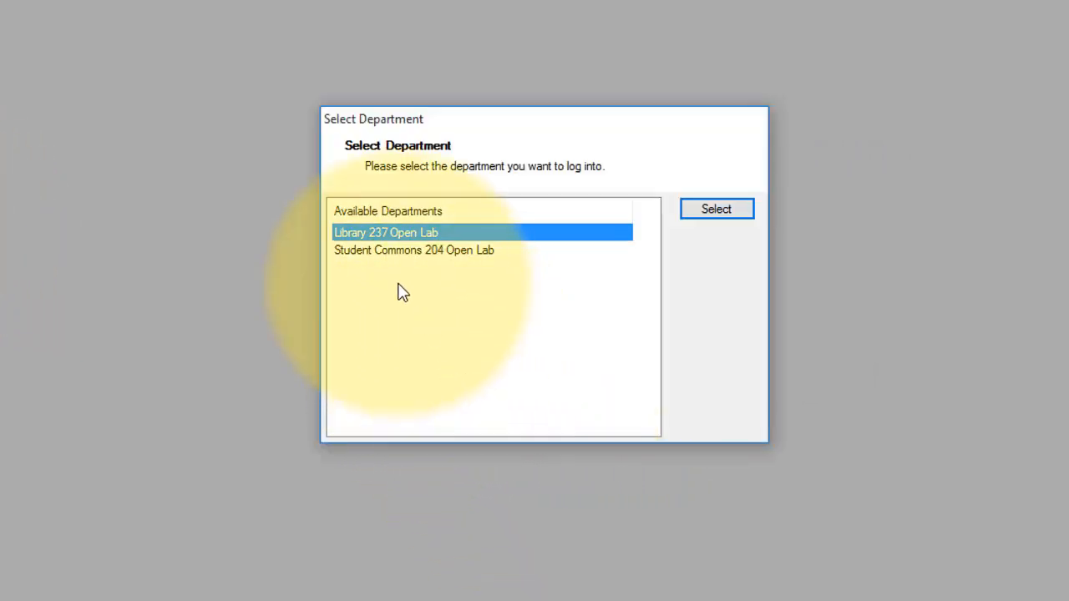
{"action": "left_click", "coordinate": [376, 251]}
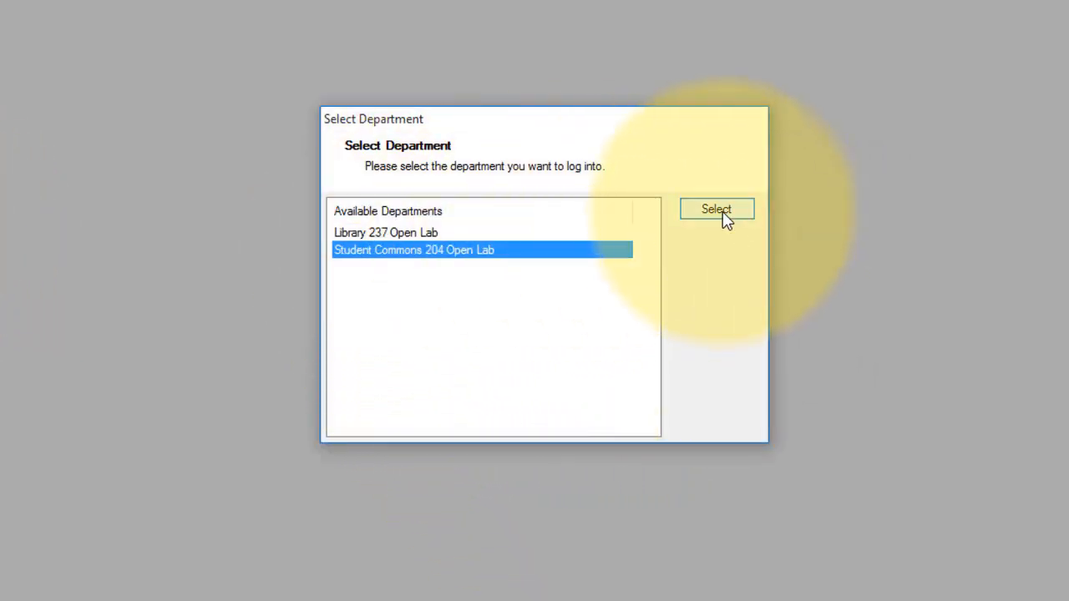
{"action": "left_click", "coordinate": [722, 218]}
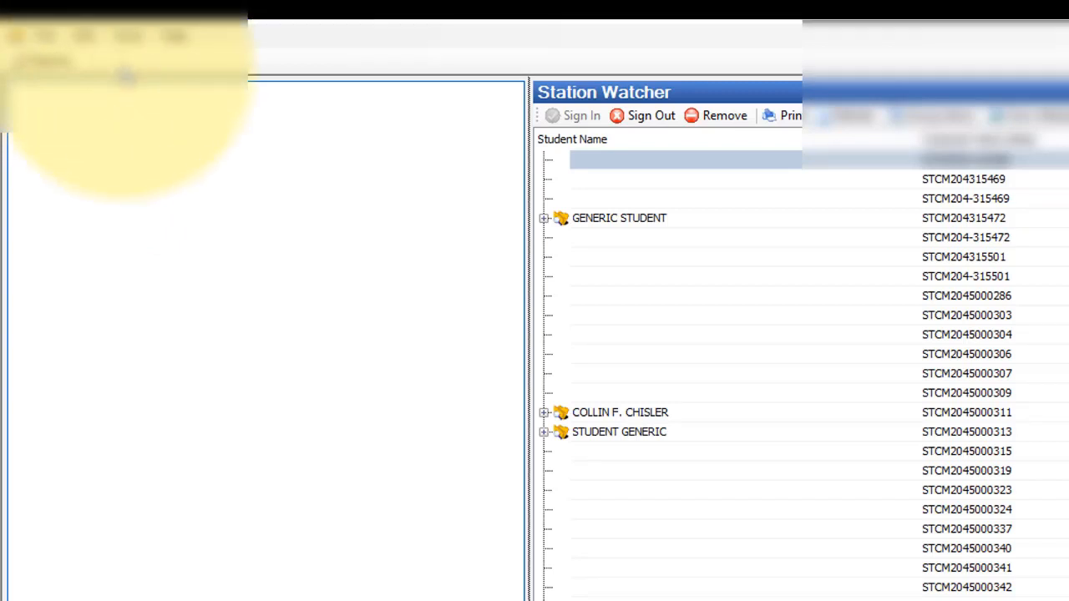
Start the Student Courses import wizard from Tools > Import Wizards
{"action": "left_click", "coordinate": [125, 38]}
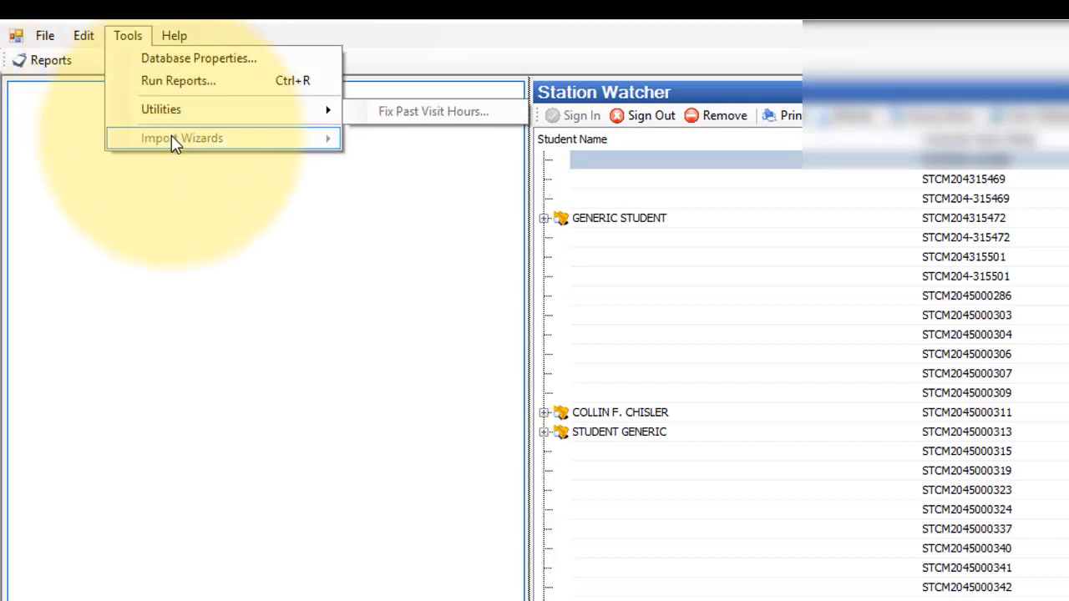
{"action": "mouse_move", "coordinate": [171, 138]}
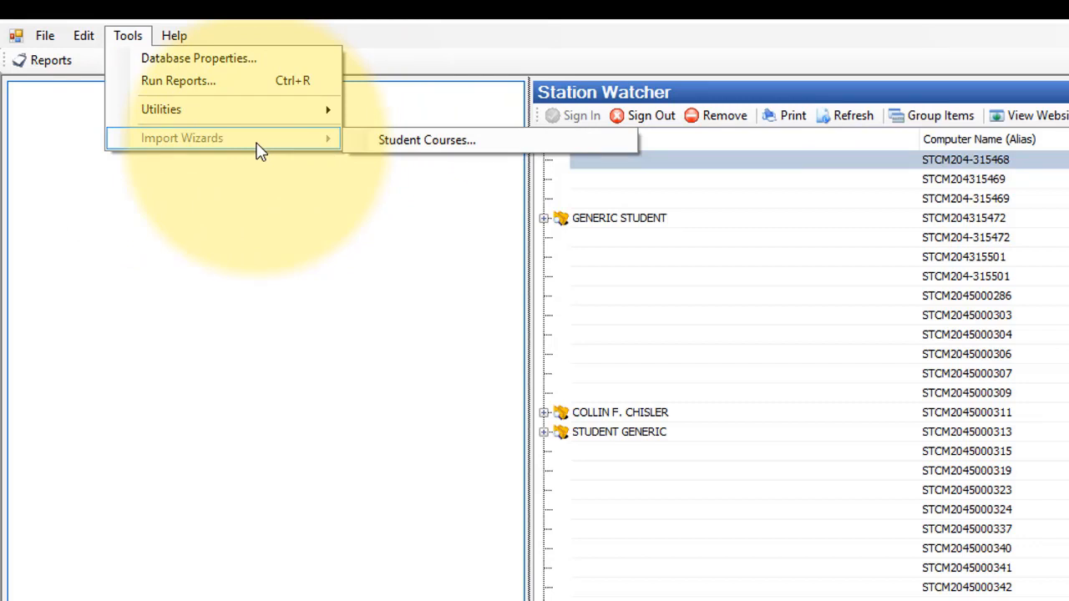
{"action": "mouse_move", "coordinate": [245, 107]}
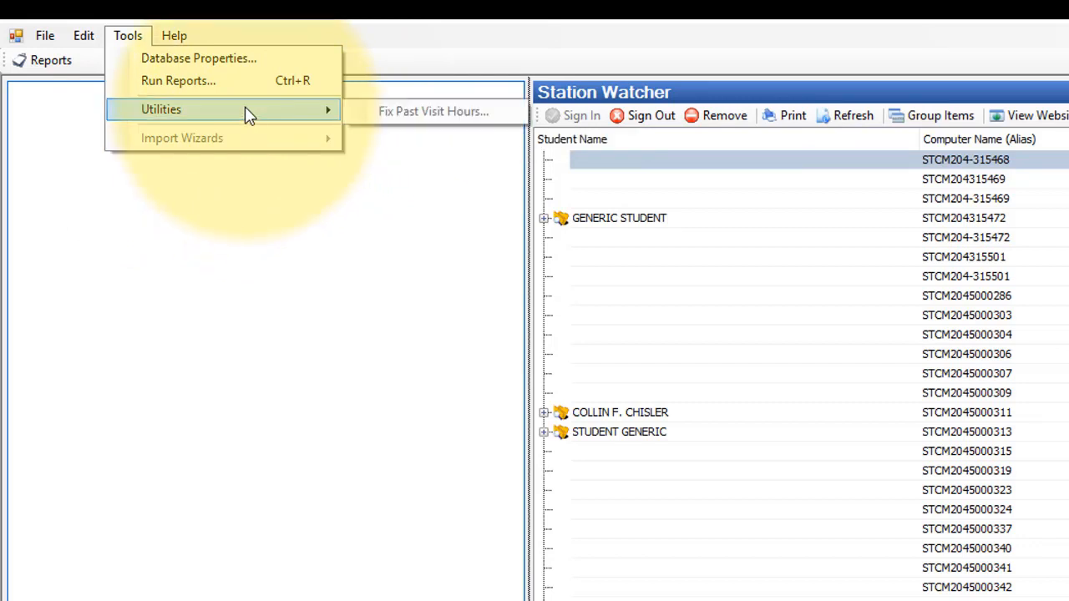
{"action": "mouse_move", "coordinate": [253, 144]}
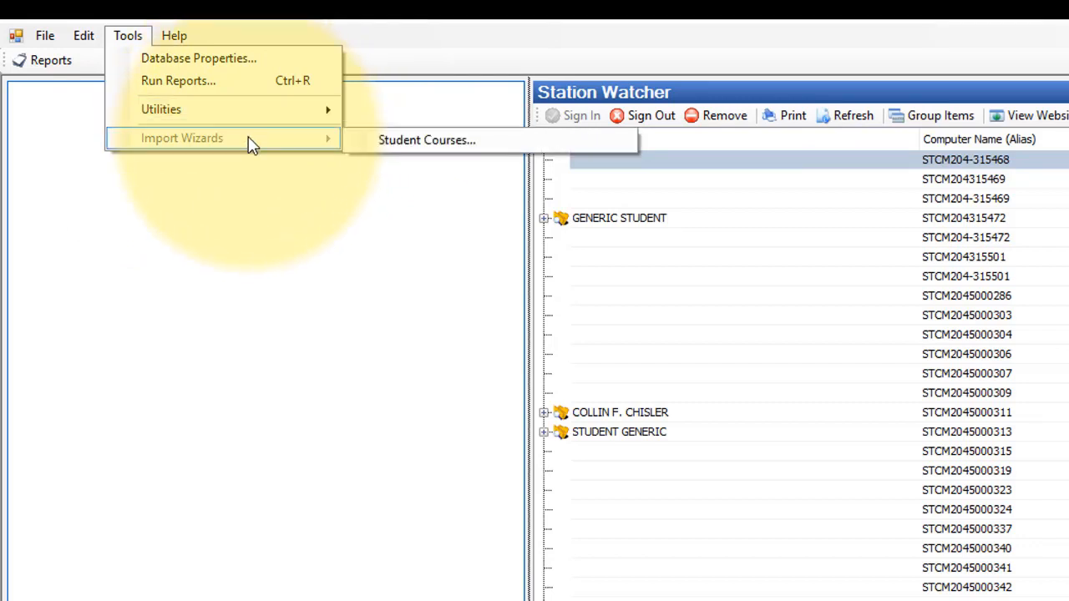
{"action": "left_click", "coordinate": [414, 141]}
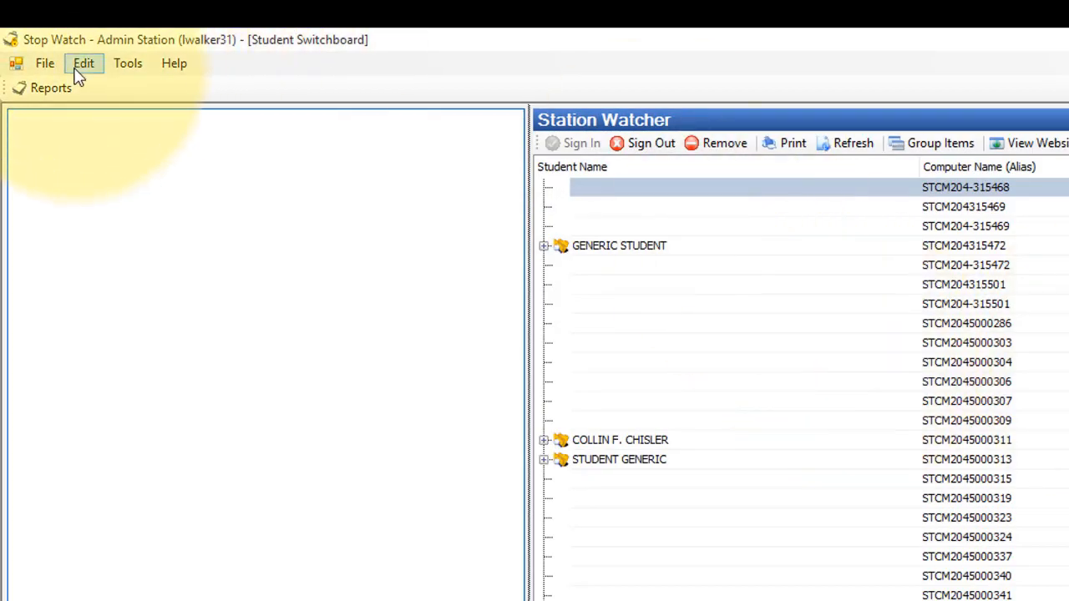
{"action": "left_click", "coordinate": [128, 66]}
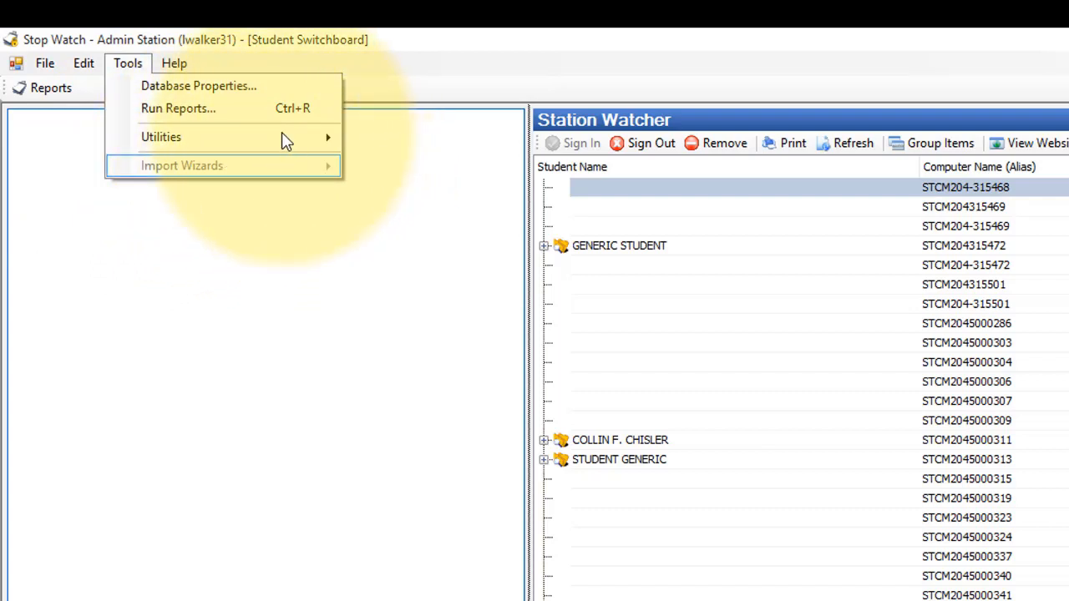
{"action": "mouse_move", "coordinate": [328, 169]}
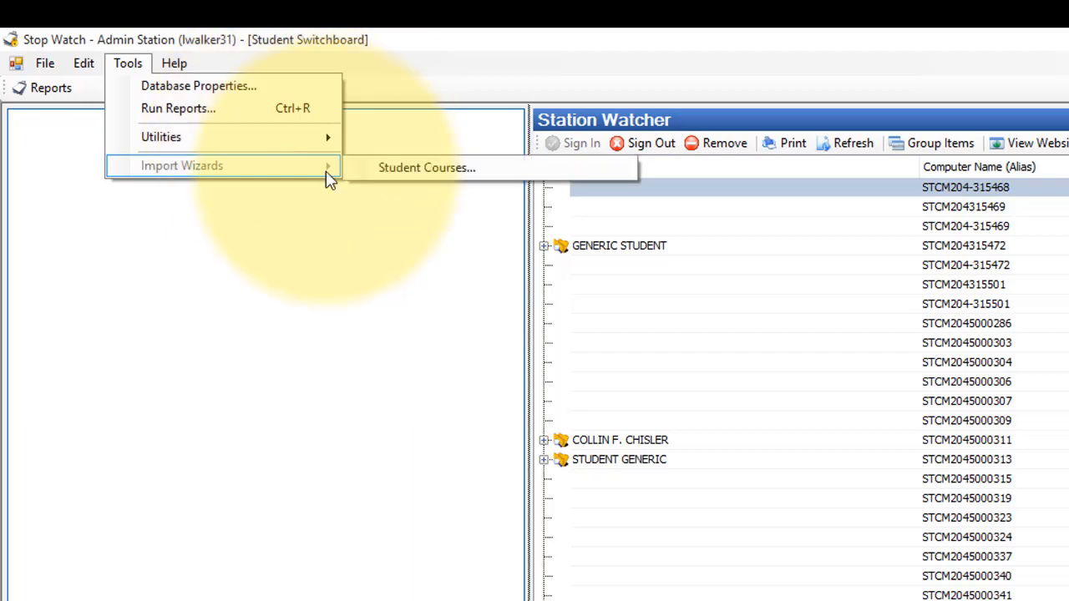
{"action": "left_click", "coordinate": [426, 168]}
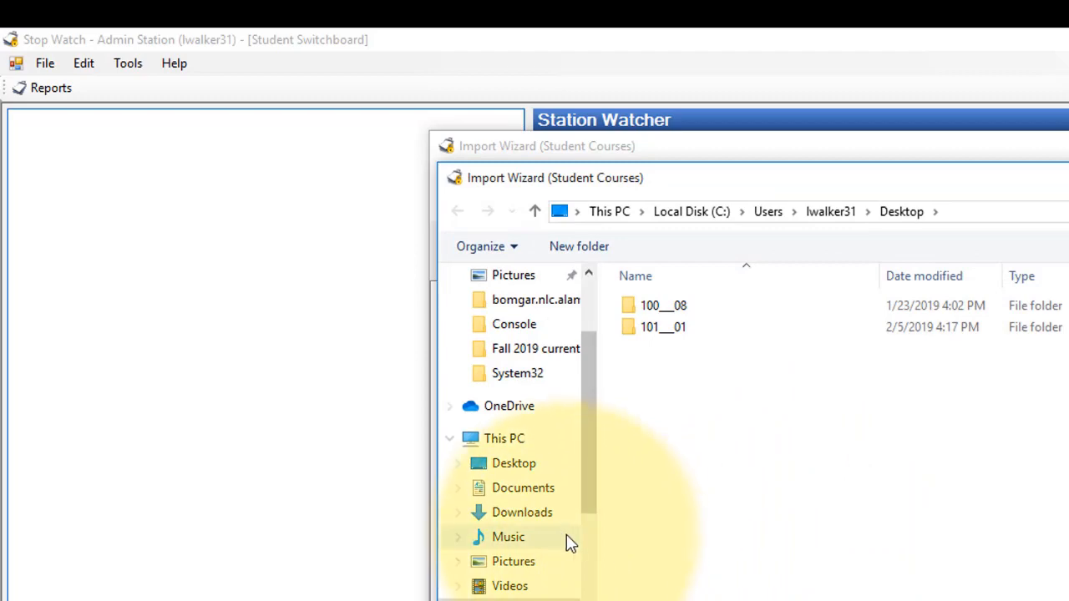
Browse Documents, filter to CSV Files (*.csv), and select students.csv
{"action": "left_click", "coordinate": [521, 490]}
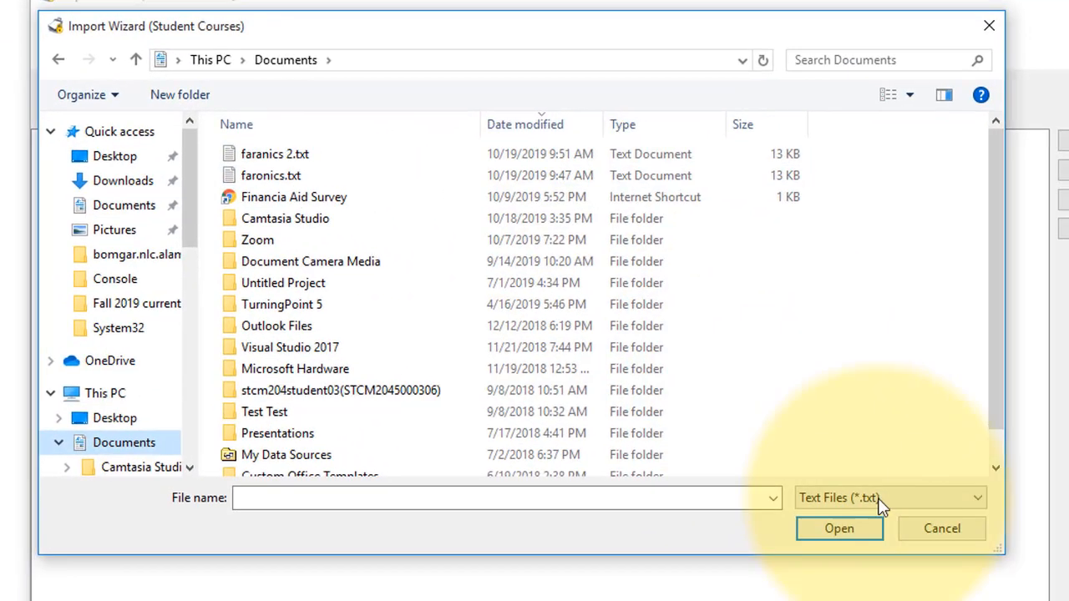
{"action": "left_click", "coordinate": [912, 502]}
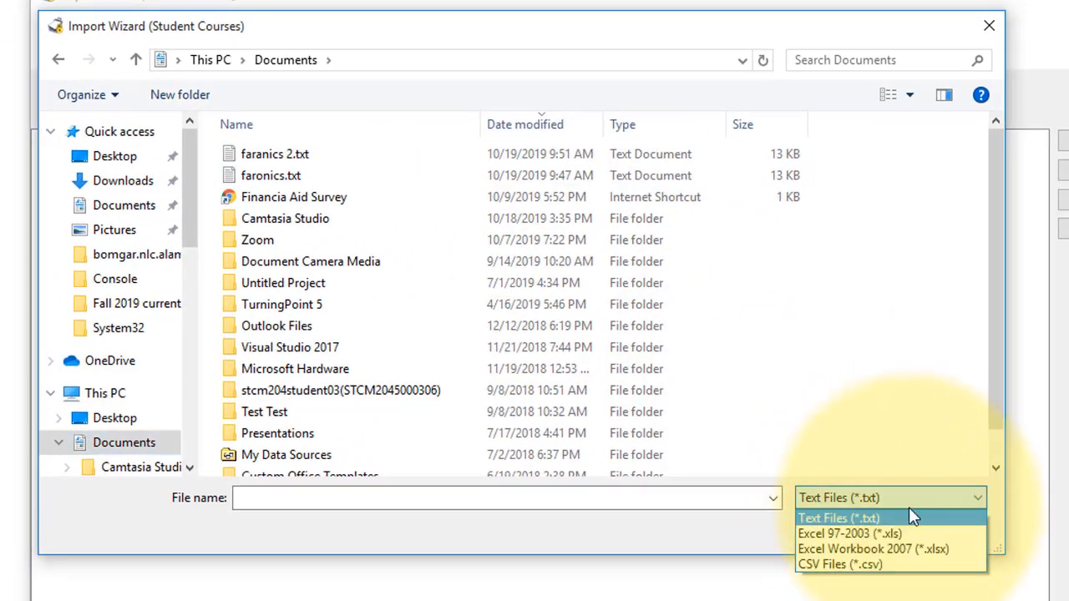
{"action": "left_click", "coordinate": [884, 565]}
{"action": "left_click", "coordinate": [253, 157]}
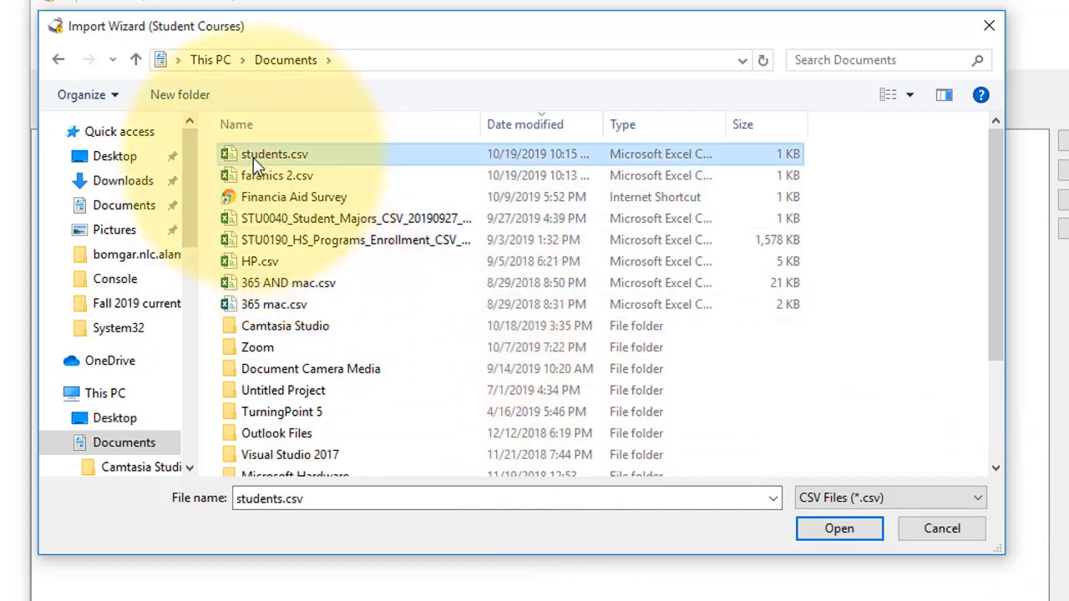
Open students.csv and create the new course term 202010
{"action": "left_click", "coordinate": [837, 531]}
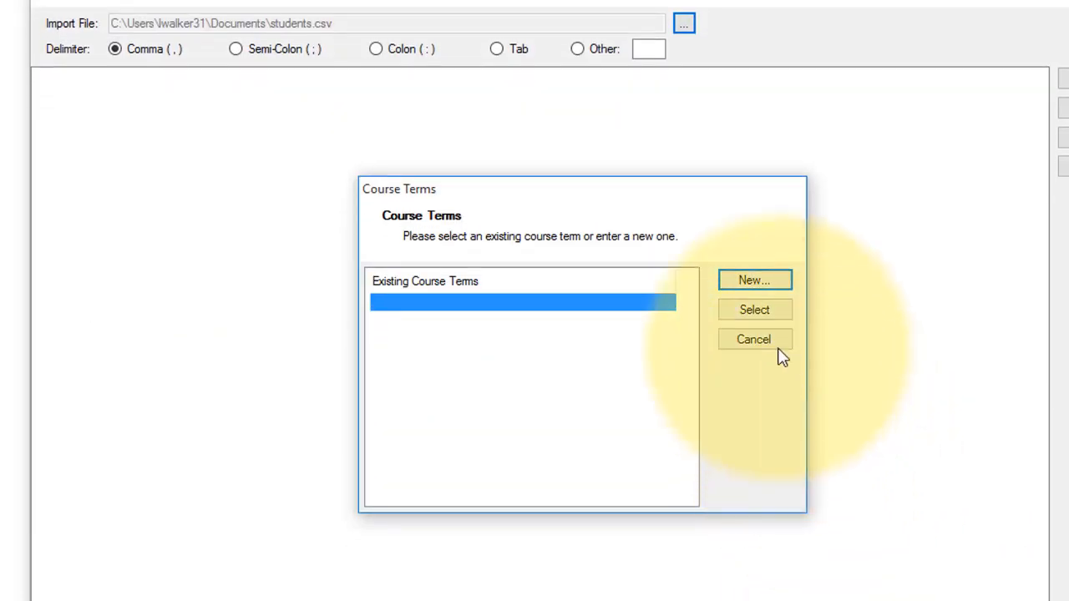
{"action": "left_click", "coordinate": [741, 283]}
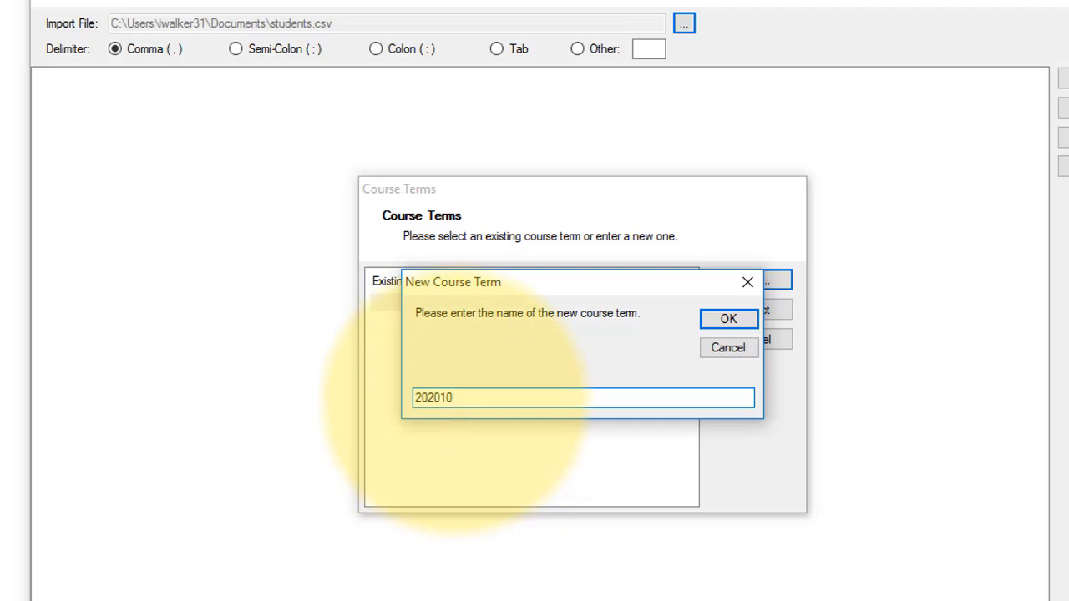
{"action": "left_click", "coordinate": [707, 324]}
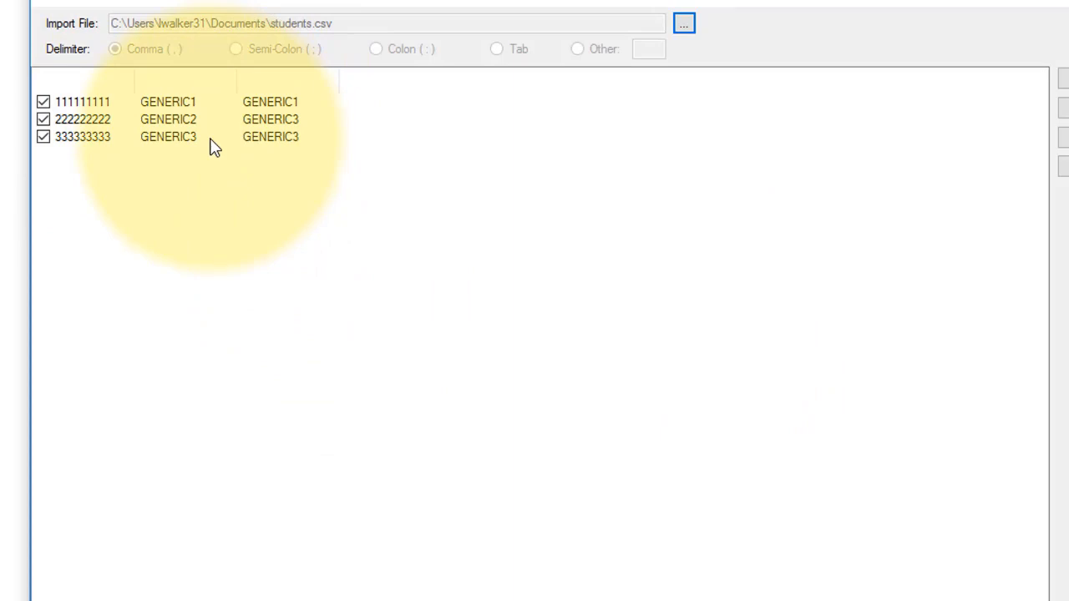
Map the first, second and third columns to Primary ID, First Name and Last Name
{"action": "left_click", "coordinate": [69, 83]}
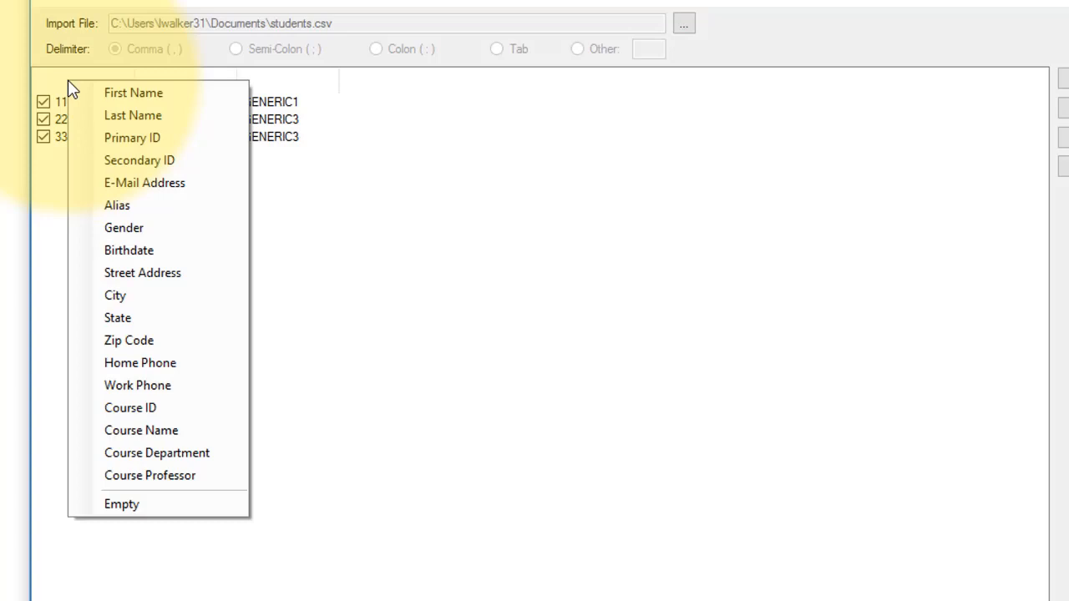
{"action": "left_click", "coordinate": [72, 137]}
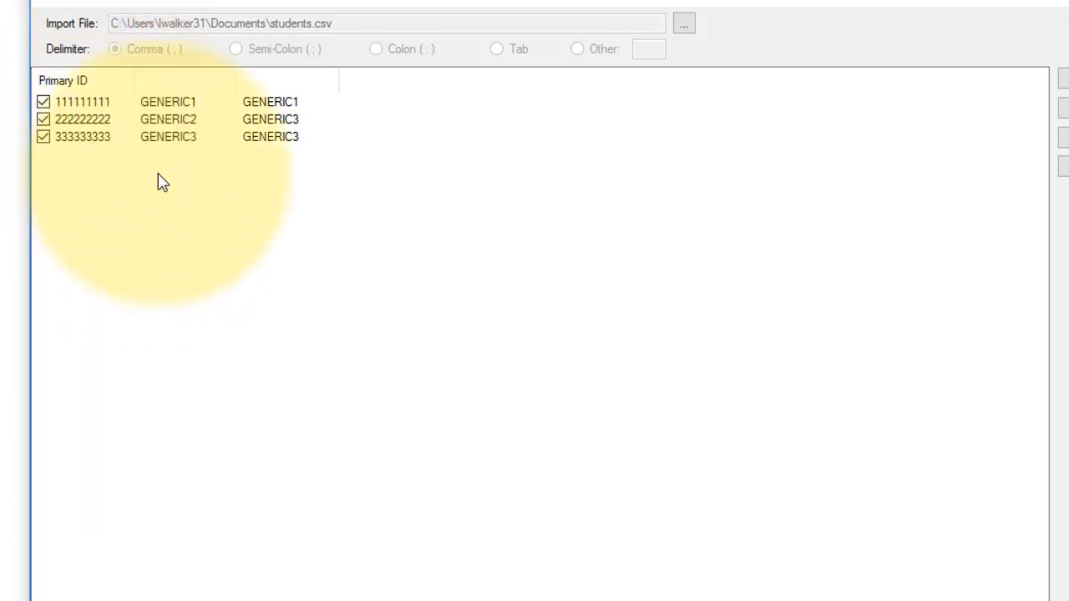
{"action": "left_click", "coordinate": [166, 85]}
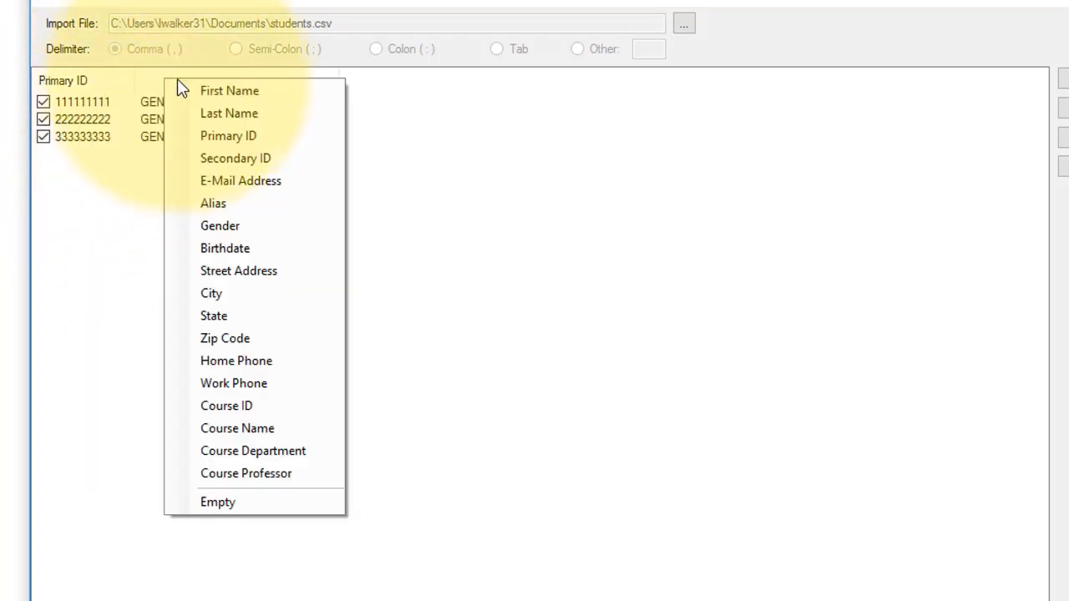
{"action": "left_click", "coordinate": [191, 89]}
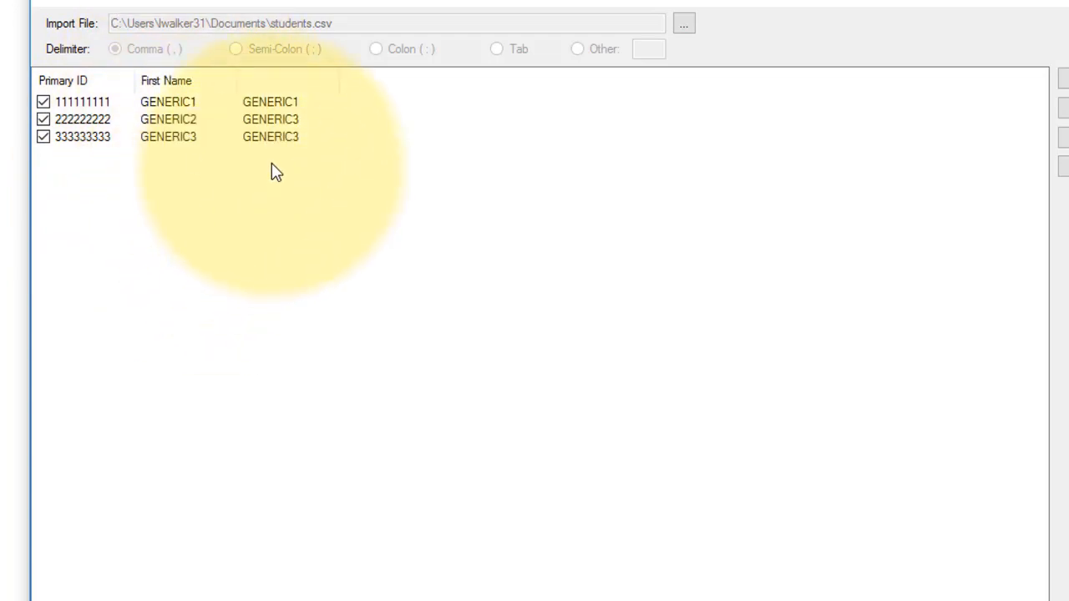
{"action": "left_click", "coordinate": [270, 94]}
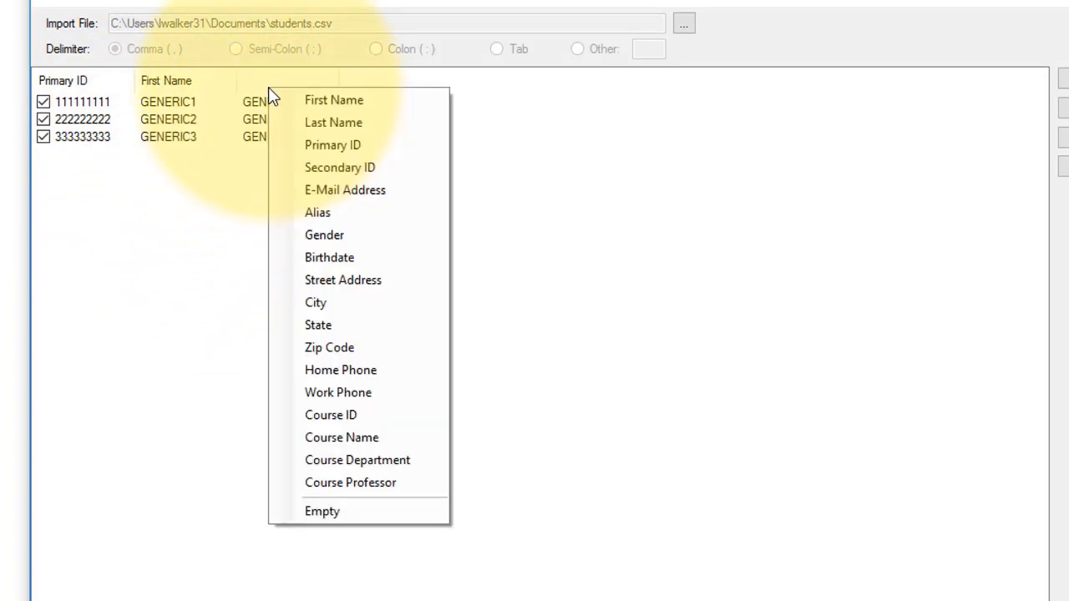
{"action": "left_click", "coordinate": [311, 121]}
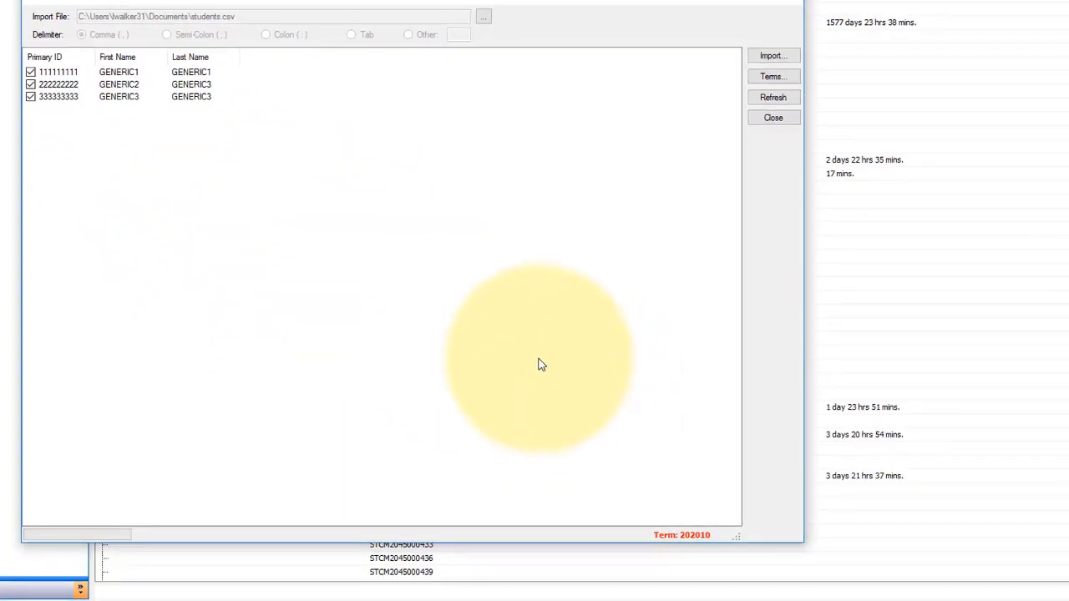
Import the three checked student rows under term 202010
{"action": "left_click", "coordinate": [759, 57]}
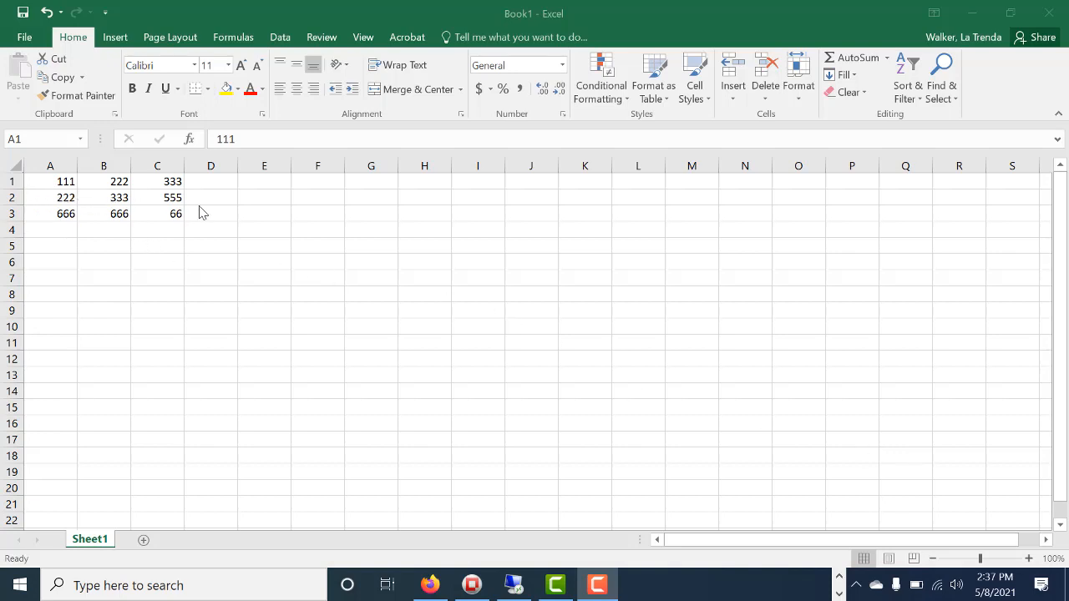
Delete blank rows 4–21 beneath the 3-by-3 number grid in Book1
{"action": "left_click", "coordinate": [39, 181]}
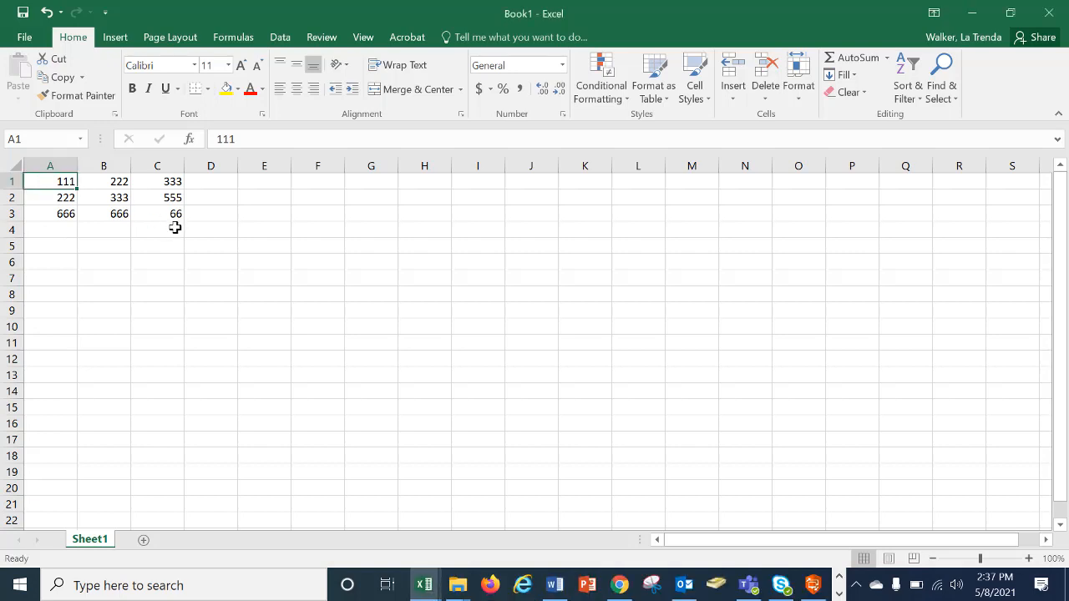
{"action": "key", "text": "Right"}
{"action": "key", "text": "Right"}
{"action": "key", "text": "Down"}
{"action": "key", "text": "Down"}
{"action": "key", "text": "Down"}
{"action": "key", "text": "Down"}
{"action": "key", "text": "Down"}
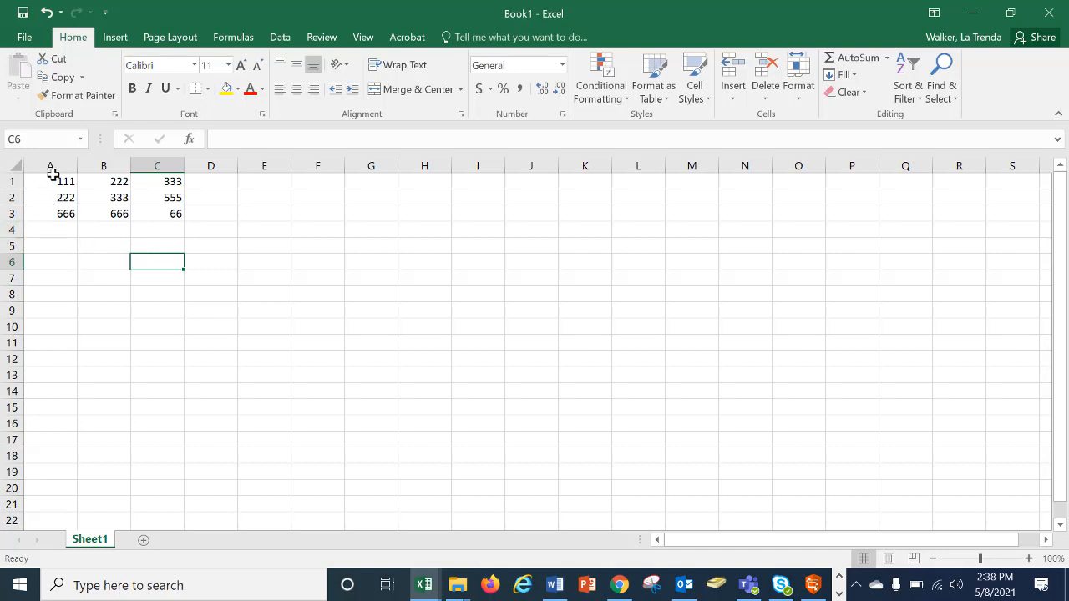
{"action": "left_click_drag", "start_coordinate": [52, 179], "coordinate": [152, 205]}
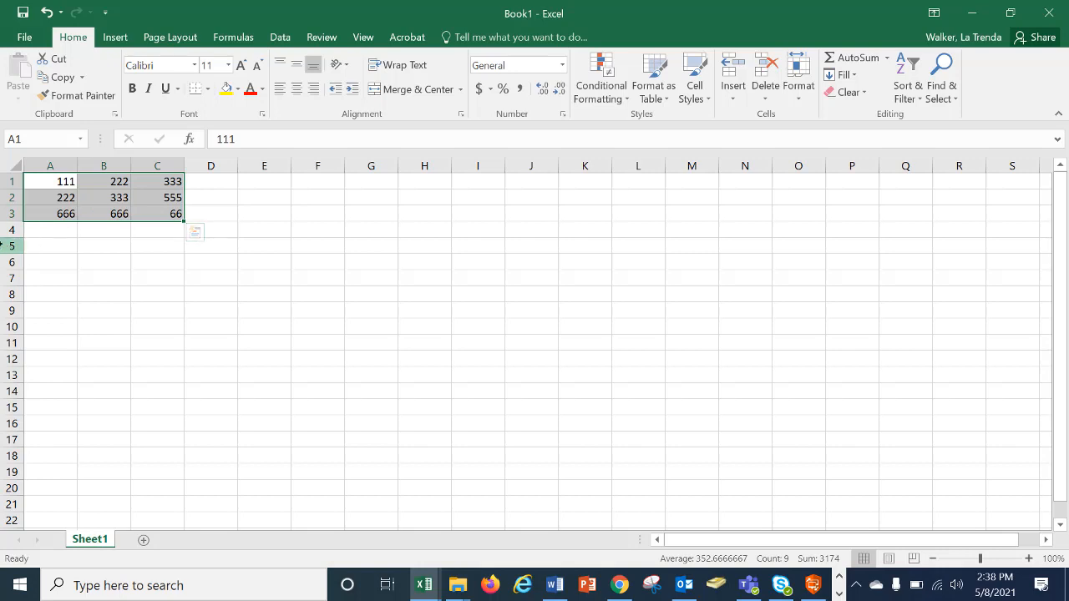
{"action": "left_click_drag", "start_coordinate": [13, 230], "coordinate": [50, 500]}
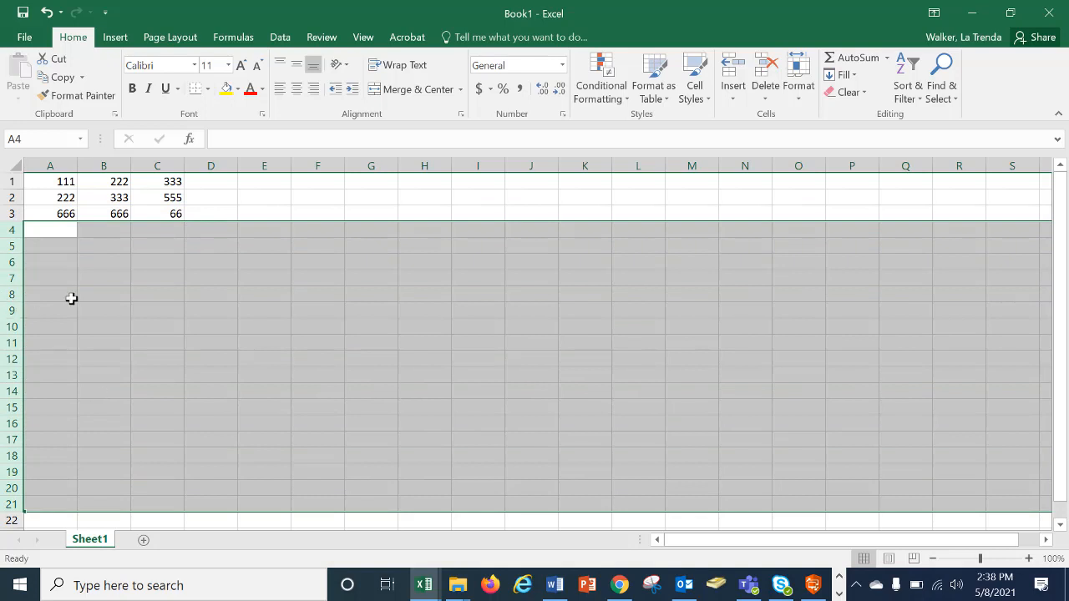
{"action": "right_click", "coordinate": [72, 301]}
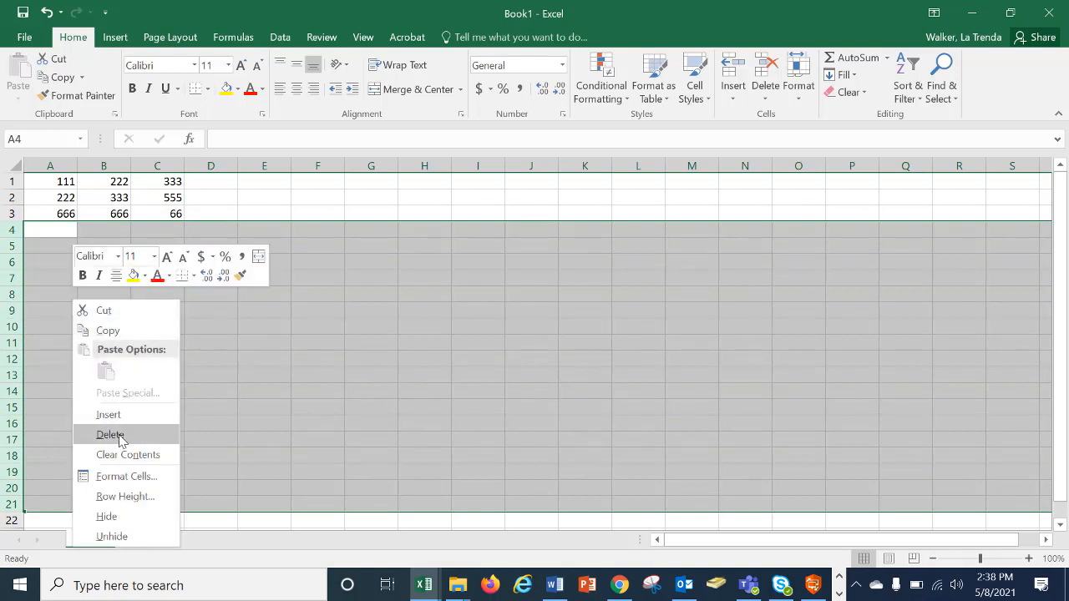
{"action": "left_click", "coordinate": [114, 435]}
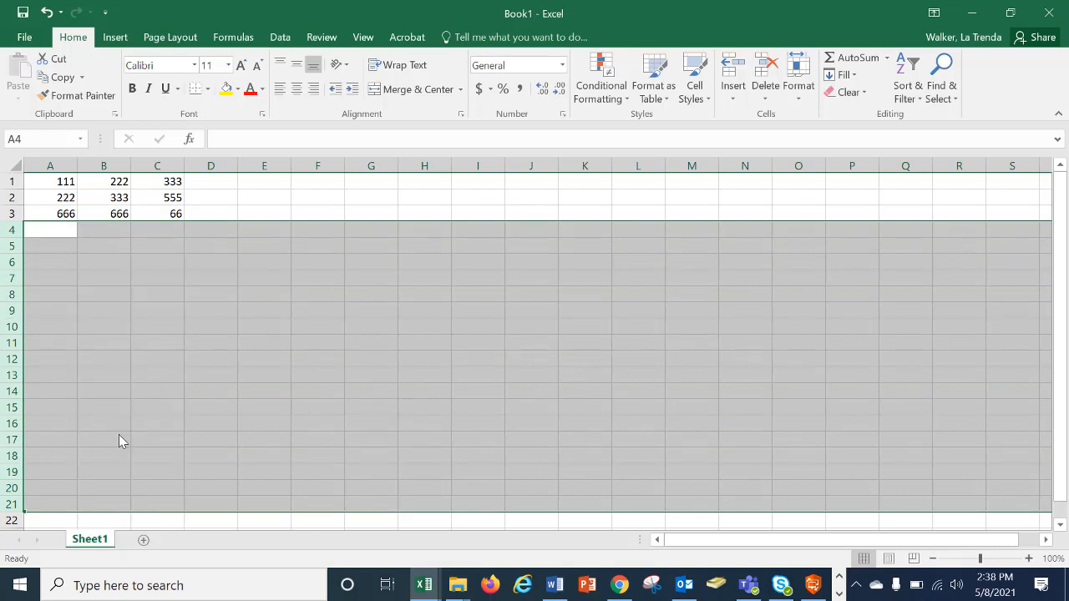
{"action": "left_click", "coordinate": [53, 182]}
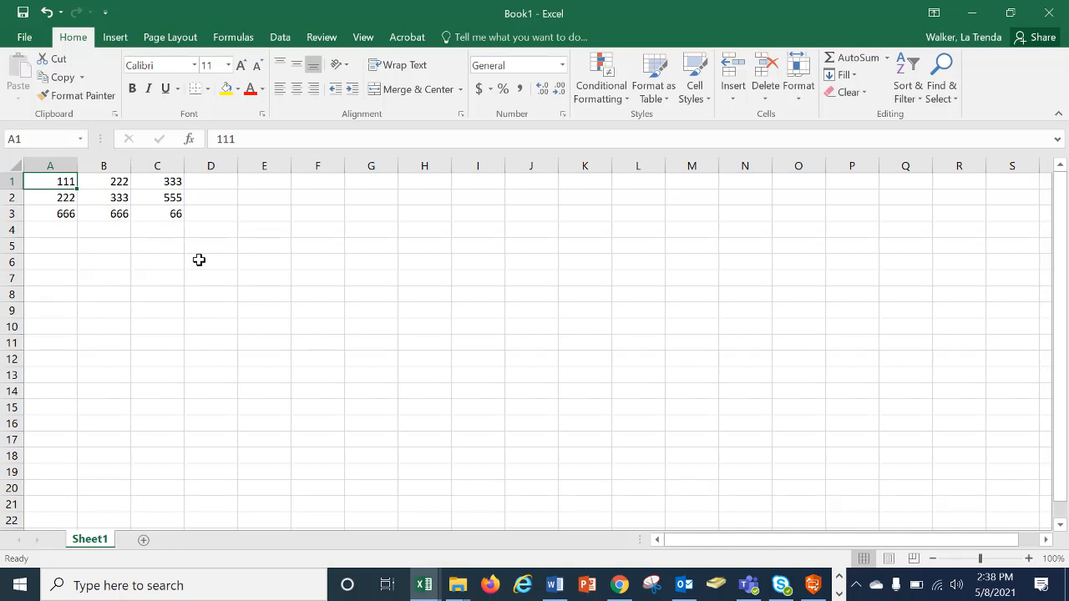
{"action": "left_click", "coordinate": [179, 261]}
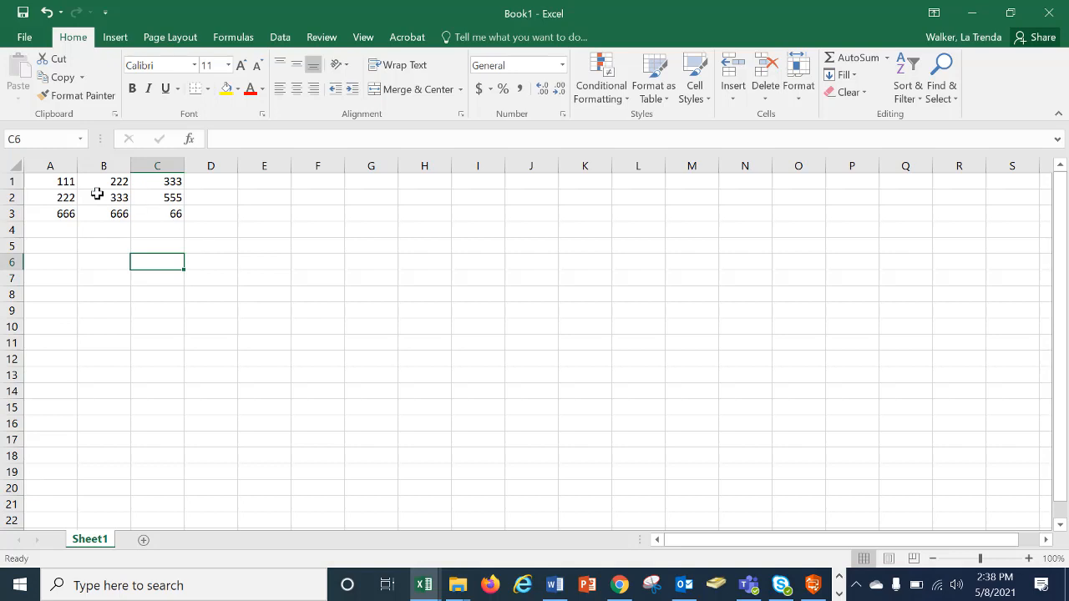
Copy the 3-by-3 block of numbers in A1:C3 of Book1
{"action": "left_click_drag", "start_coordinate": [63, 178], "coordinate": [164, 213]}
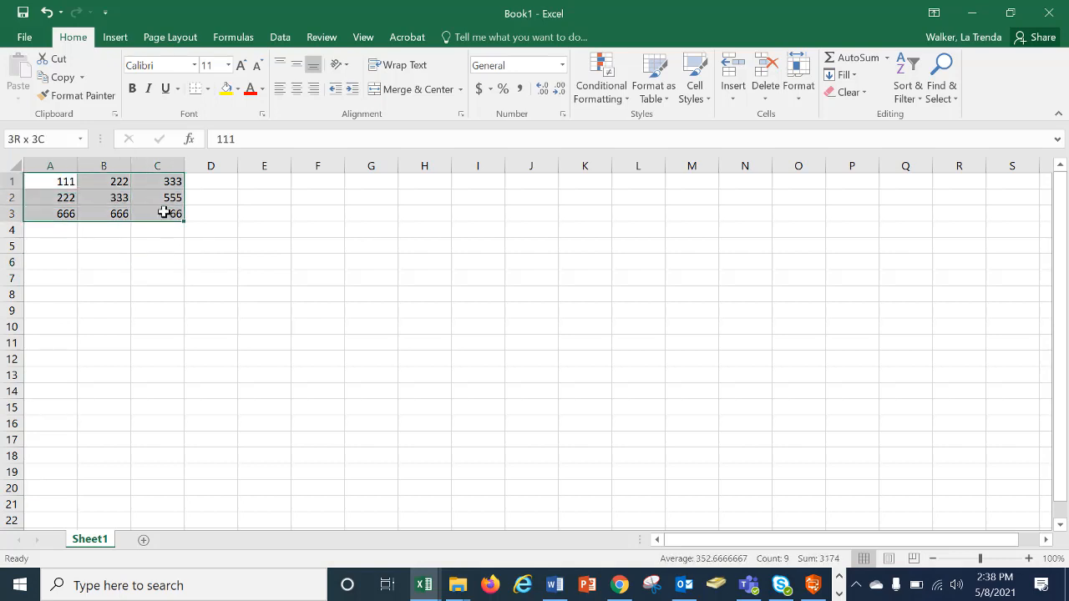
{"action": "right_click", "coordinate": [127, 190]}
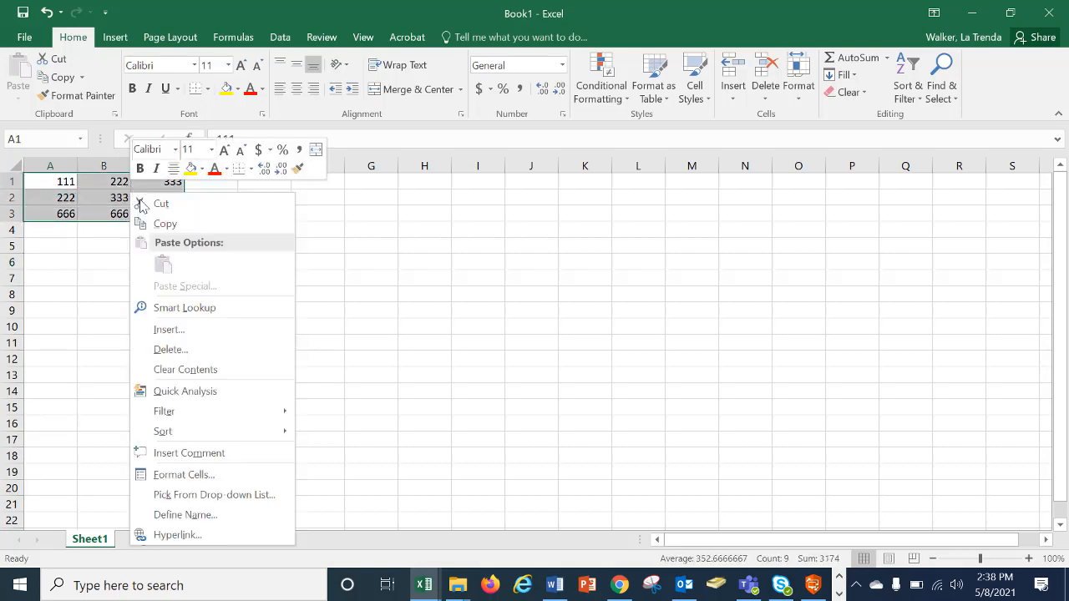
{"action": "left_click", "coordinate": [159, 225]}
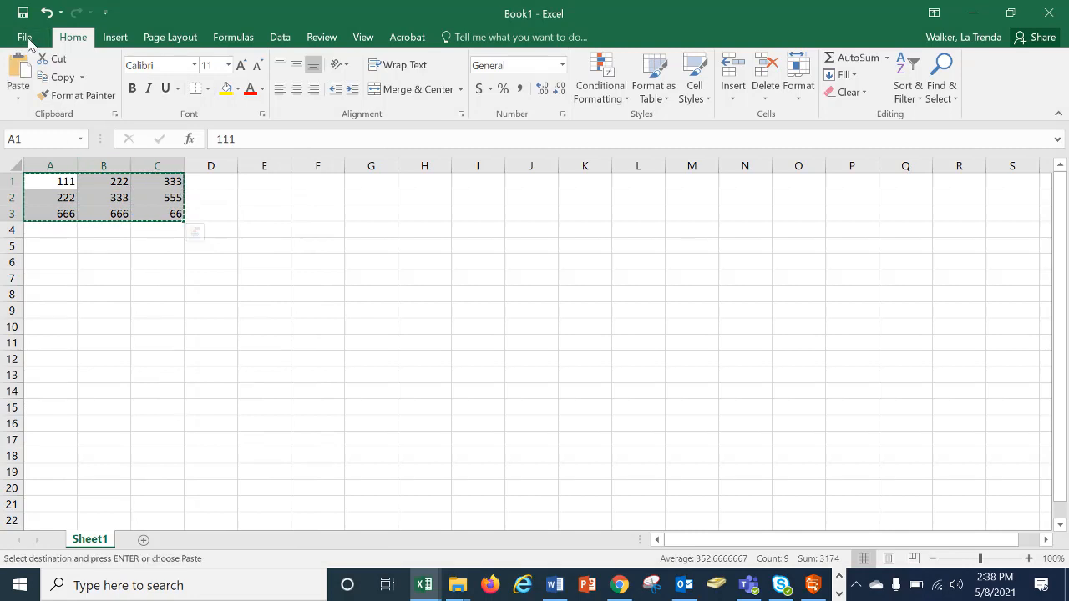
Create a new blank workbook, Book2, from the File menu
{"action": "left_click", "coordinate": [26, 37]}
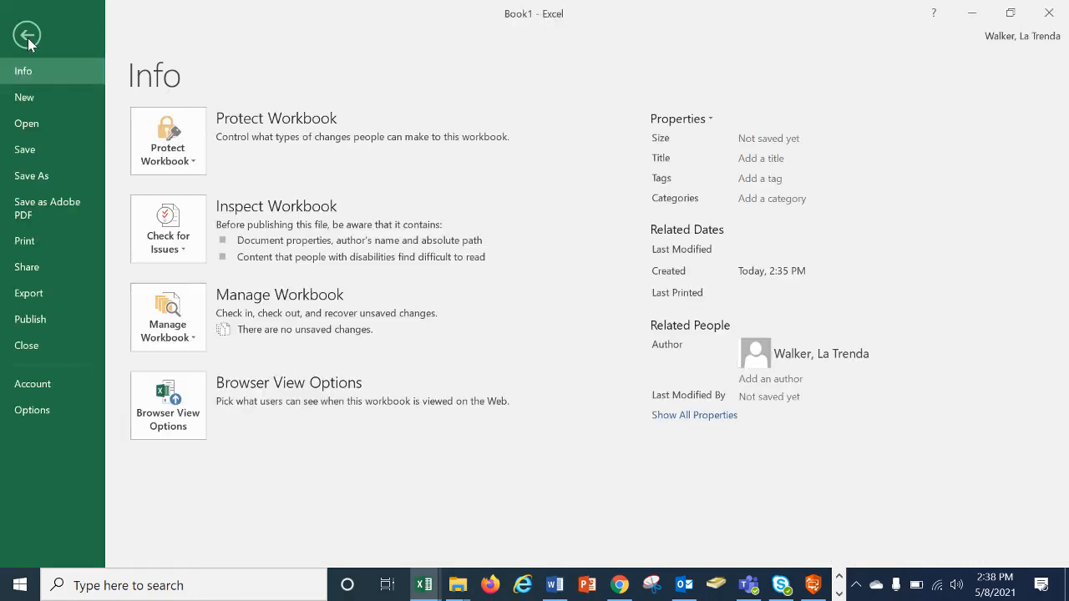
{"action": "left_click", "coordinate": [32, 101]}
{"action": "left_click", "coordinate": [202, 290]}
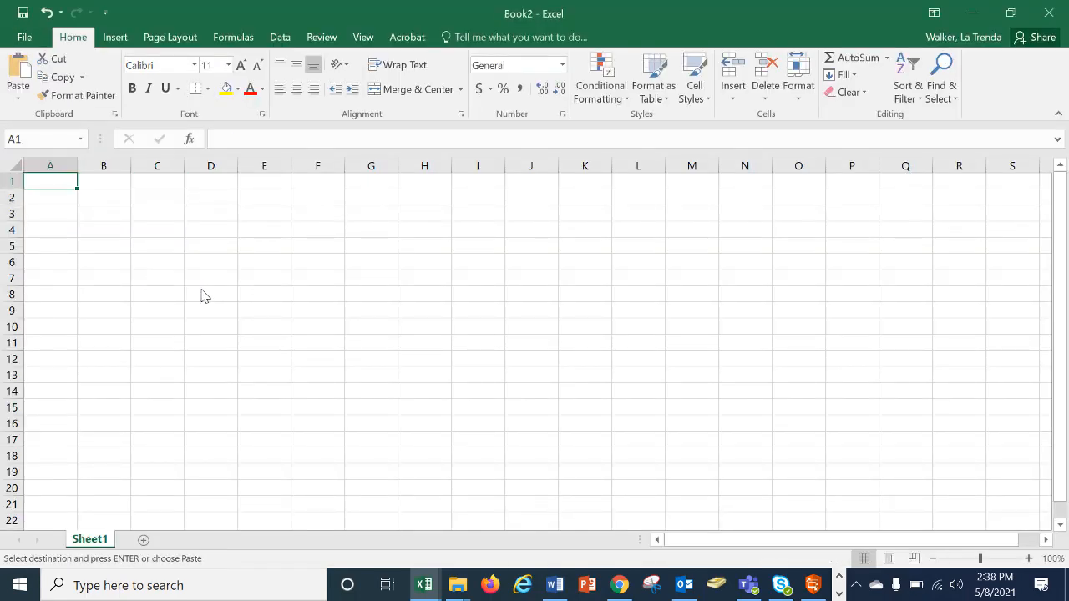
Paste the copied numbers at A1 of Book2 and confirm C3 is the last filled cell
{"action": "key", "text": "ctrl+v"}
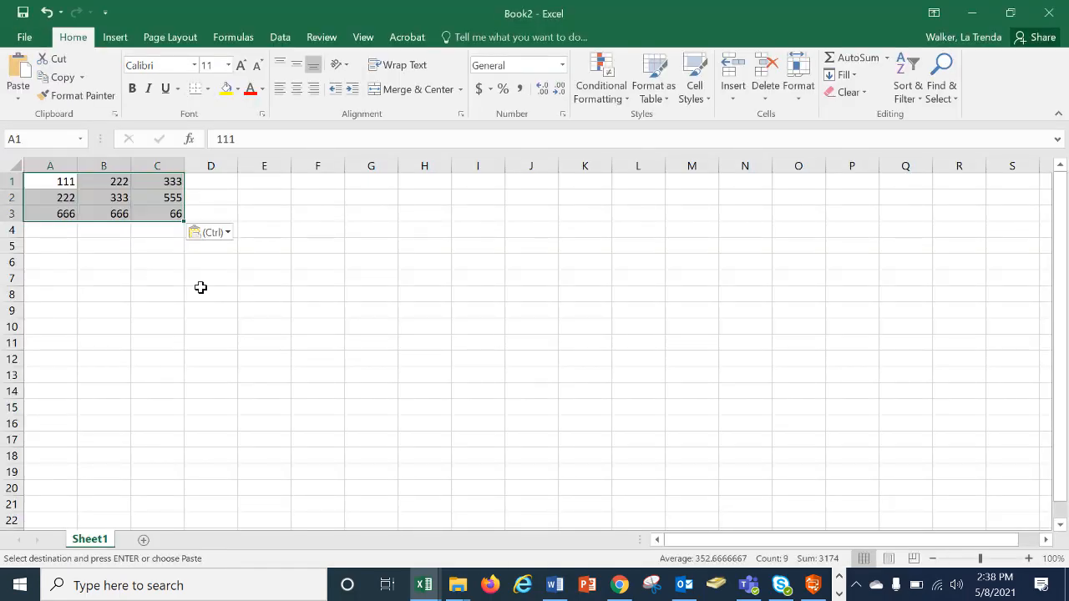
{"action": "left_click", "coordinate": [61, 177]}
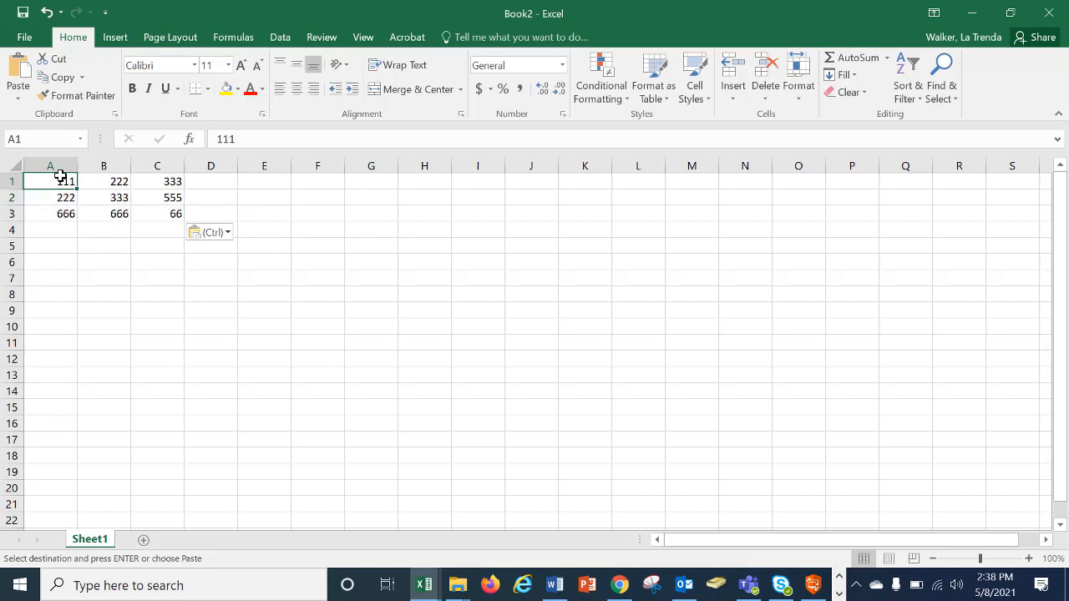
{"action": "key", "text": "ctrl+End"}
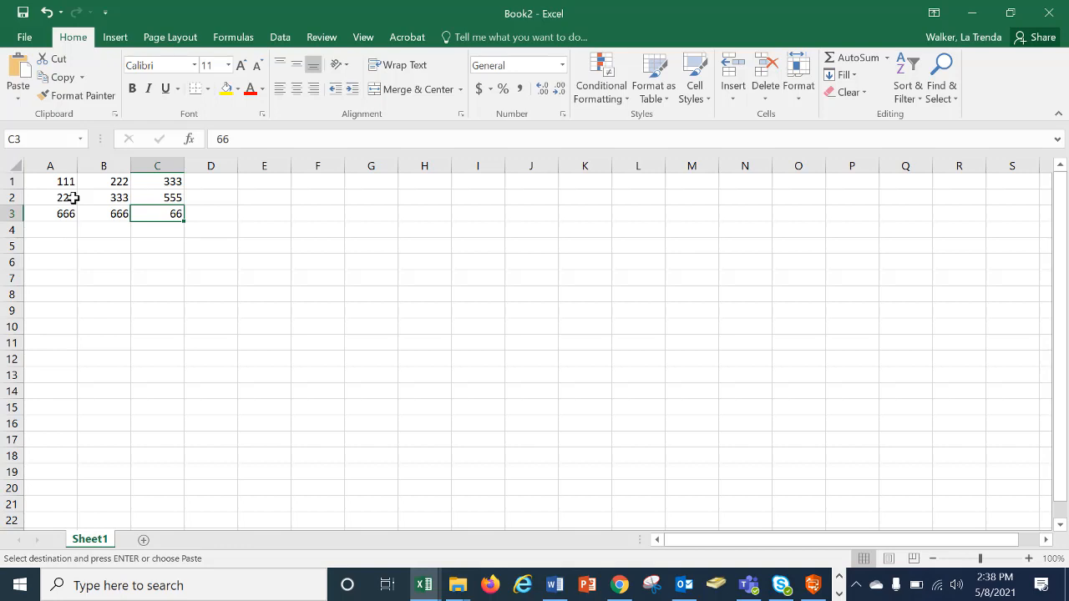
Check the empty cells A6, C6, A5 and B5, then type a period into C5
{"action": "left_click", "coordinate": [59, 260]}
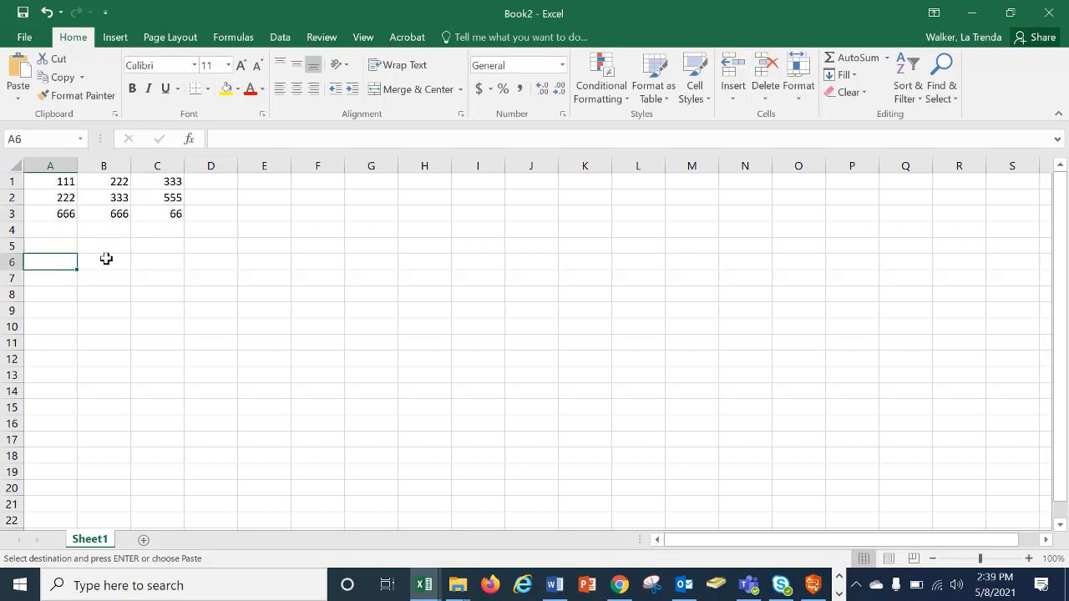
{"action": "left_click", "coordinate": [162, 258]}
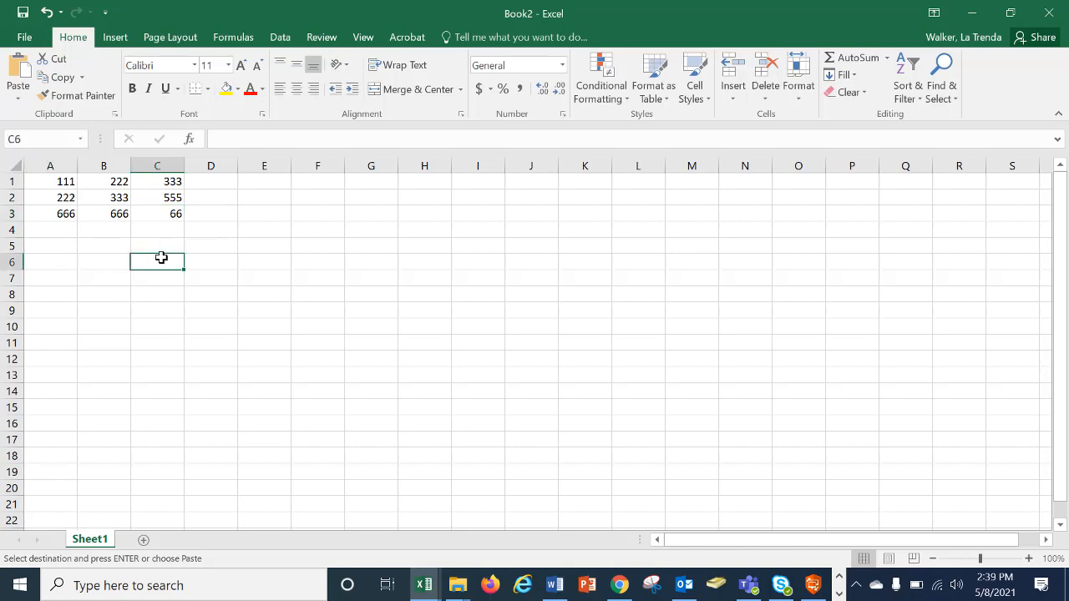
{"action": "left_click", "coordinate": [61, 251]}
{"action": "left_click", "coordinate": [114, 249]}
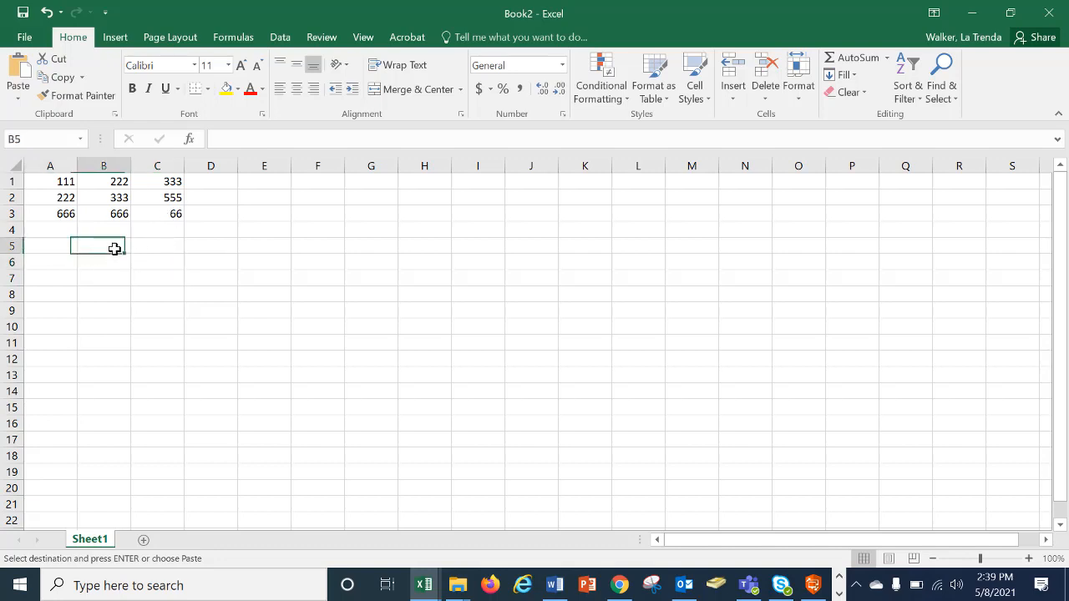
{"action": "left_click", "coordinate": [157, 244]}
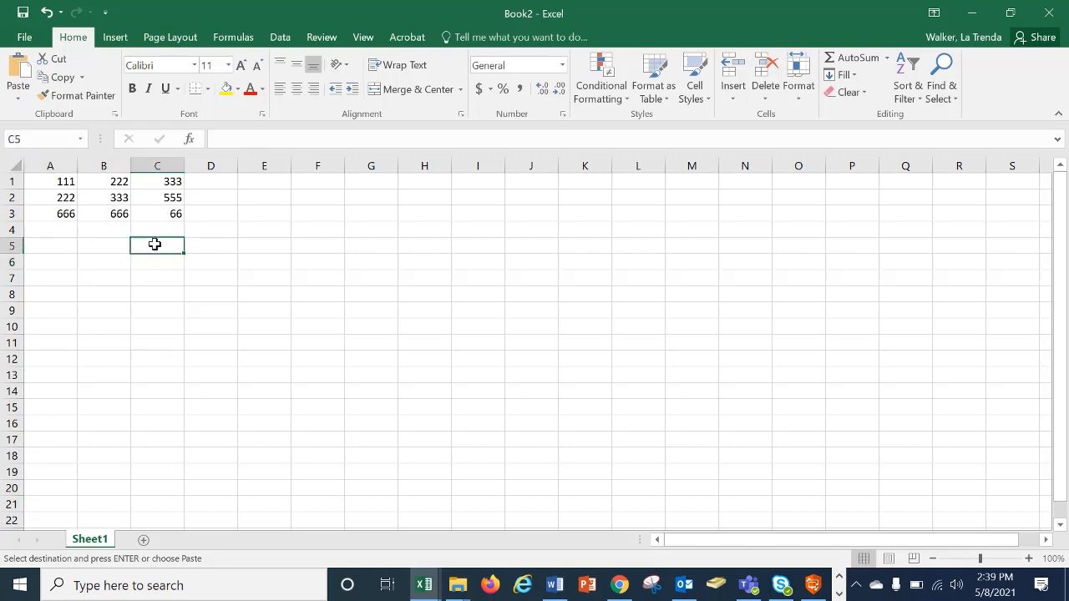
{"action": "type", "text": "."}
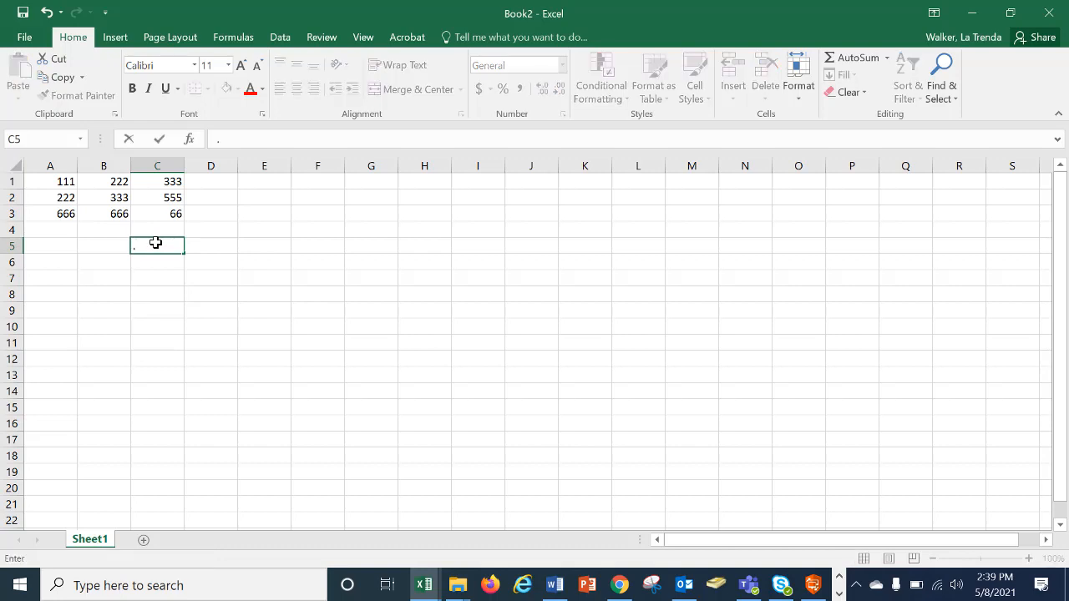